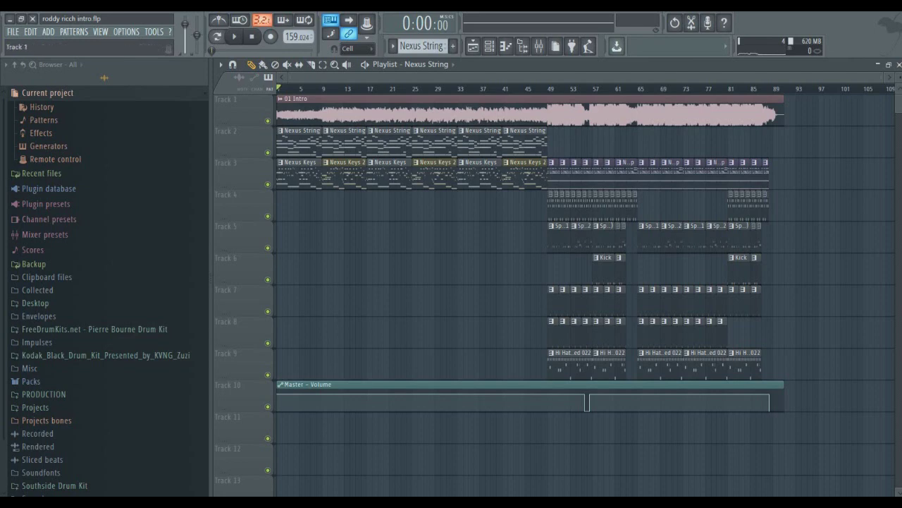
# Solo Track 3 in the playlist and select bars 1 to 8, covering the first Nexus Keys clip.
pyautogui.click(267, 121)
pyautogui.keyDown('ctrl'); pyautogui.click(268, 184); pyautogui.keyUp('ctrl')
pyautogui.scroll(3, 493, 176)
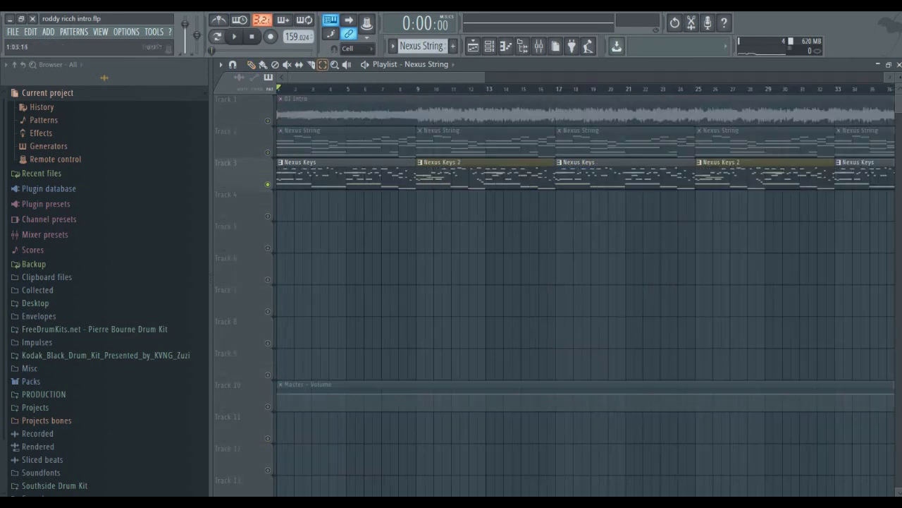
pyautogui.moveTo(278, 89); pyautogui.dragTo(417, 89)
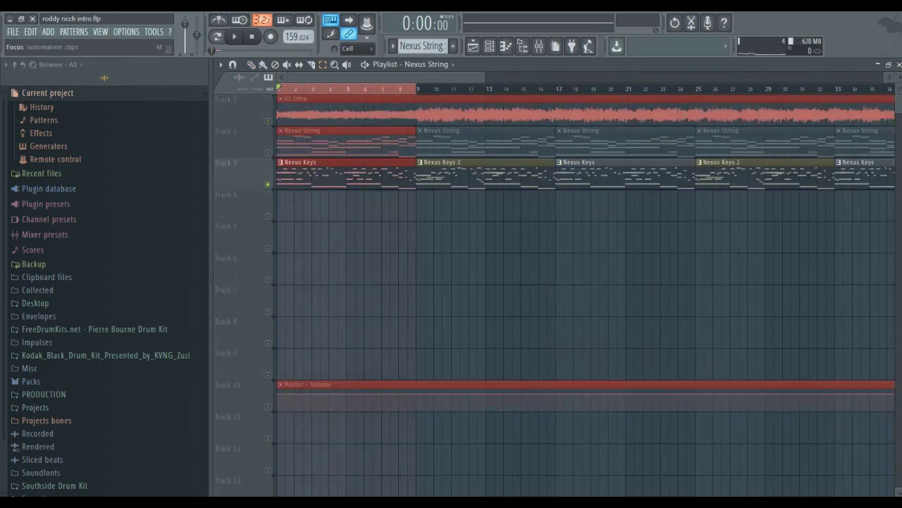
# Open the Nexus #2 instrument from the channel rack, examine its preset and close it.
pyautogui.press('F6')
pyautogui.click(361, 195)
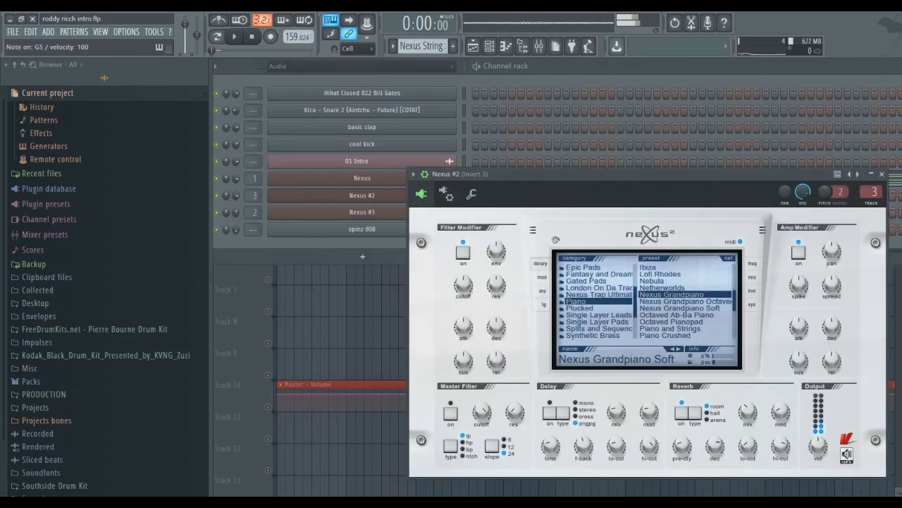
pyautogui.press('Escape')
# Show the Nexus Keys pattern in the Nexus #2 piano roll and play it back.
pyautogui.press('F7')
pyautogui.click(421, 45)
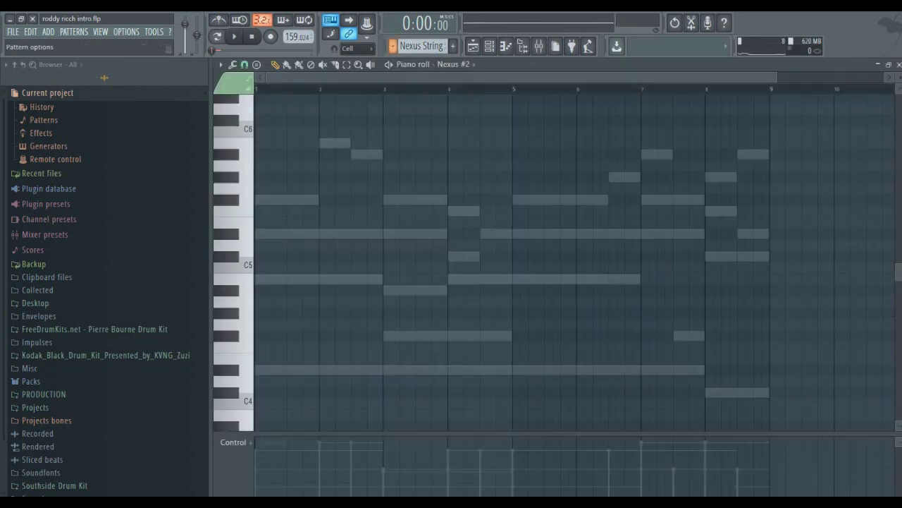
pyautogui.click(416, 72)
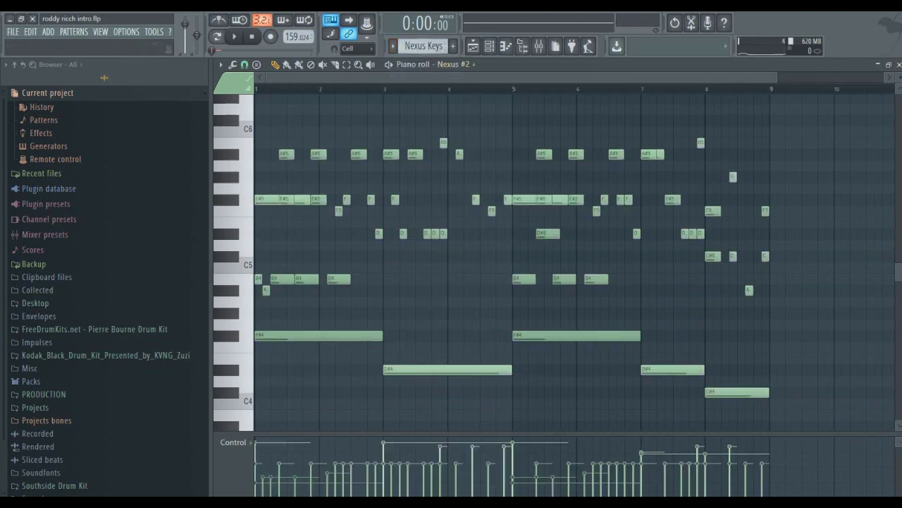
pyautogui.press('space')
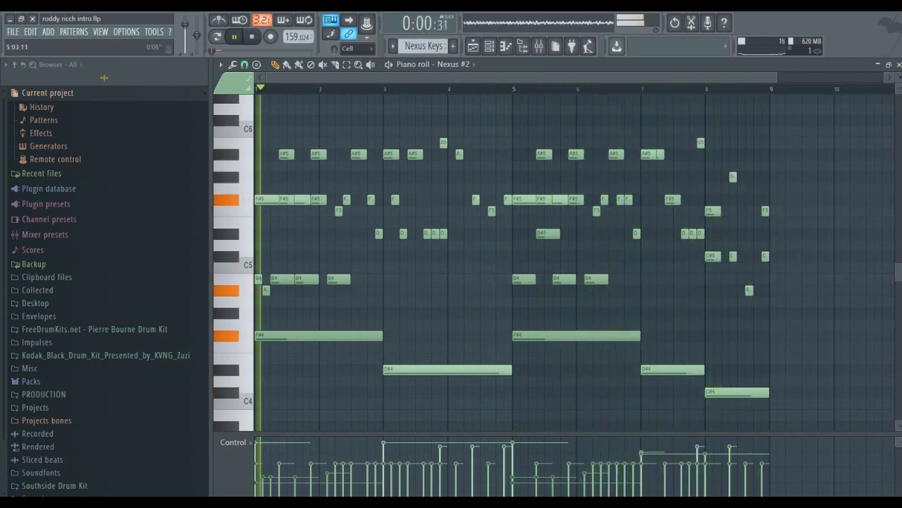
pyautogui.scroll(2, 574, 261)
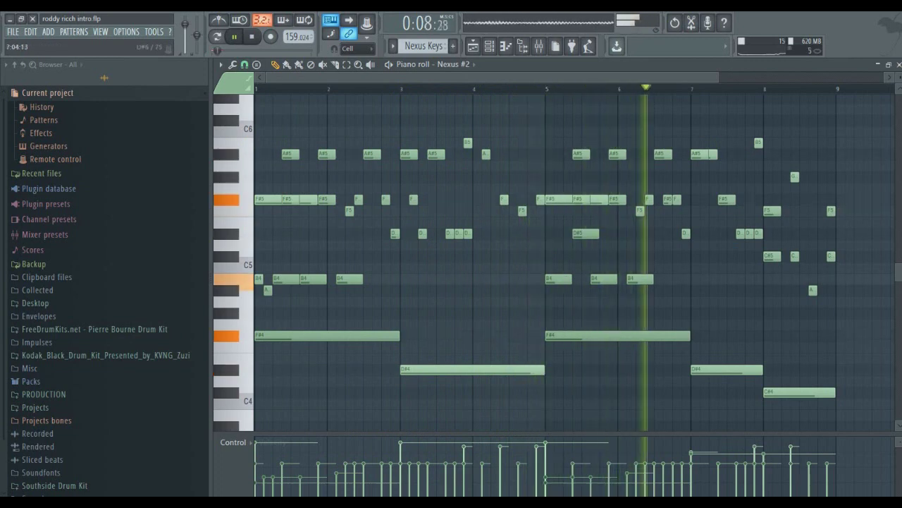
# Examine the Fruity parametric EQ 2 on mixer Insert 3 during playback, and stop the playback.
pyautogui.press('F9')
pyautogui.click(832, 100)
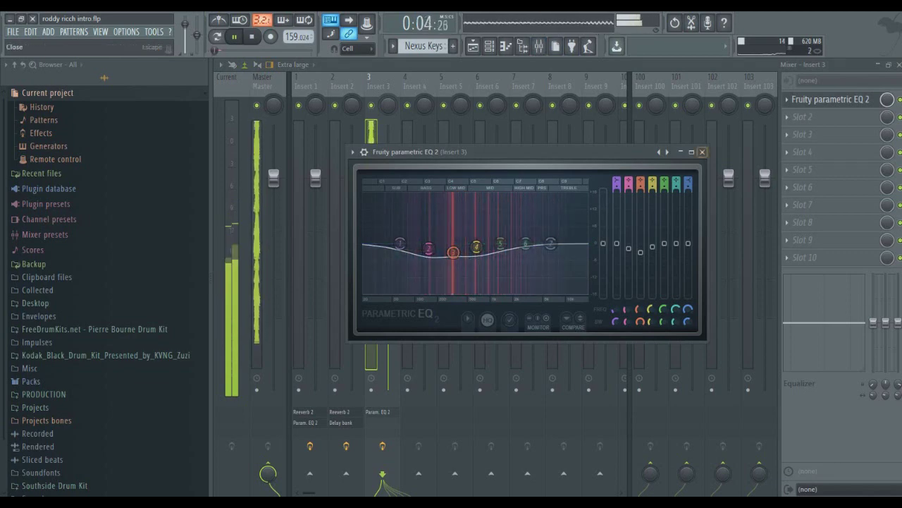
pyautogui.press('space')
# Switch to the Nexus Keys 2 pattern and display its notes in the piano roll.
pyautogui.press('F7')
pyautogui.click(392, 46)
pyautogui.click(418, 82)
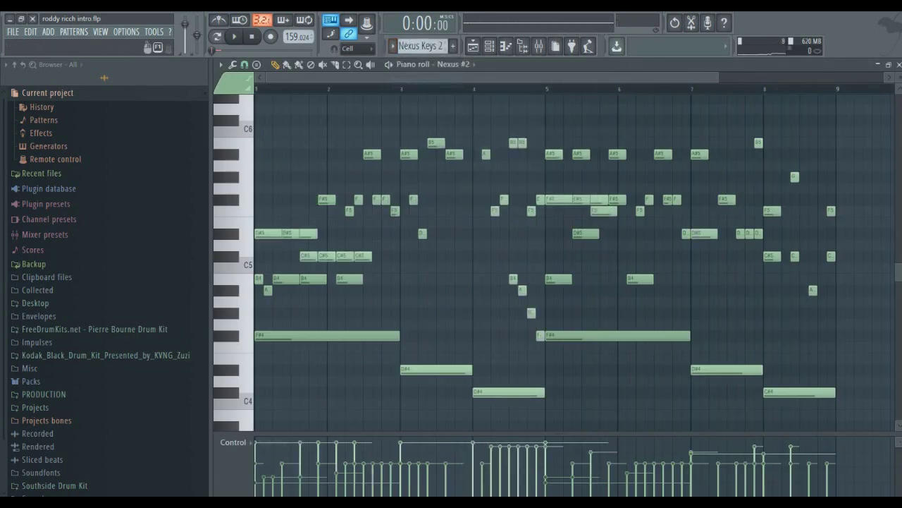
# Select bars 9 to 16 in the playlist, covering the first Nexus Keys 2 clip.
pyautogui.click(473, 46)
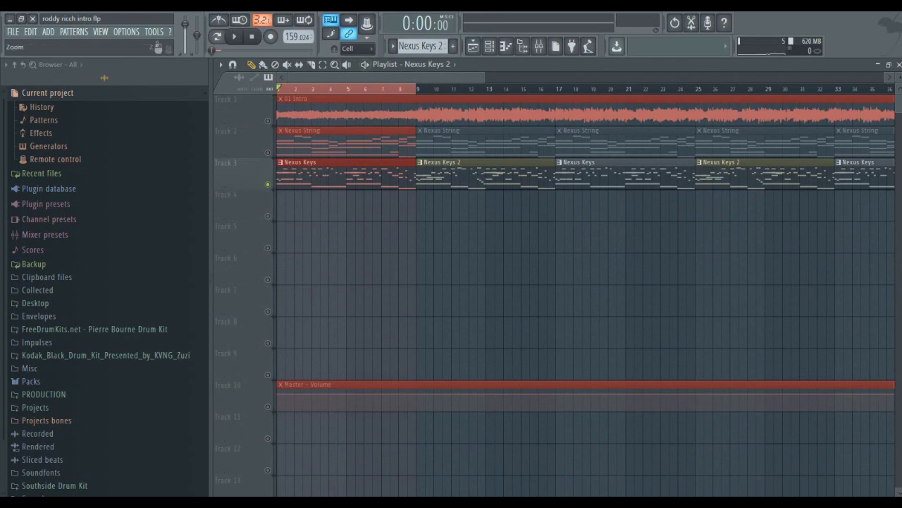
pyautogui.moveTo(409, 89); pyautogui.dragTo(522, 89)
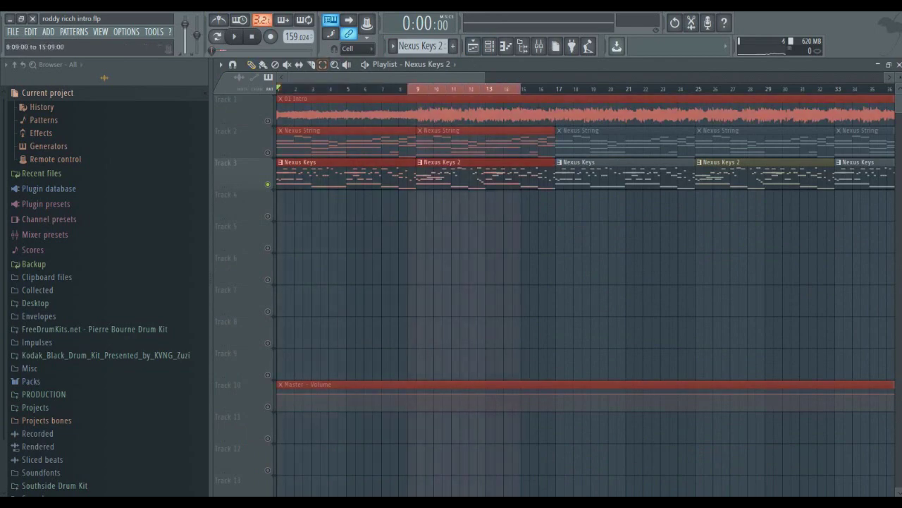
pyautogui.moveTo(418, 89); pyautogui.dragTo(556, 89)
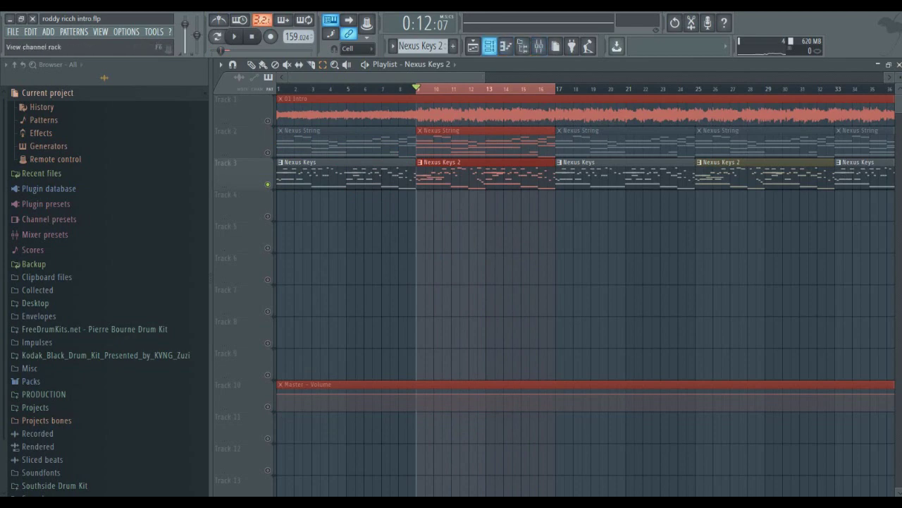
# Listen to the Nexus Keys 2 pattern while following its notes in the piano roll, and stop playback in the playlist.
pyautogui.click(489, 46)
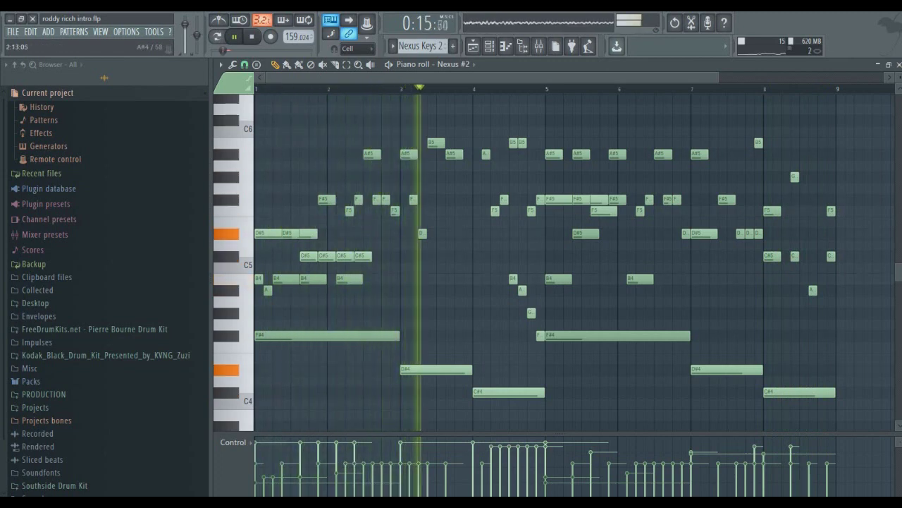
pyautogui.scroll(-3, 550, 257)
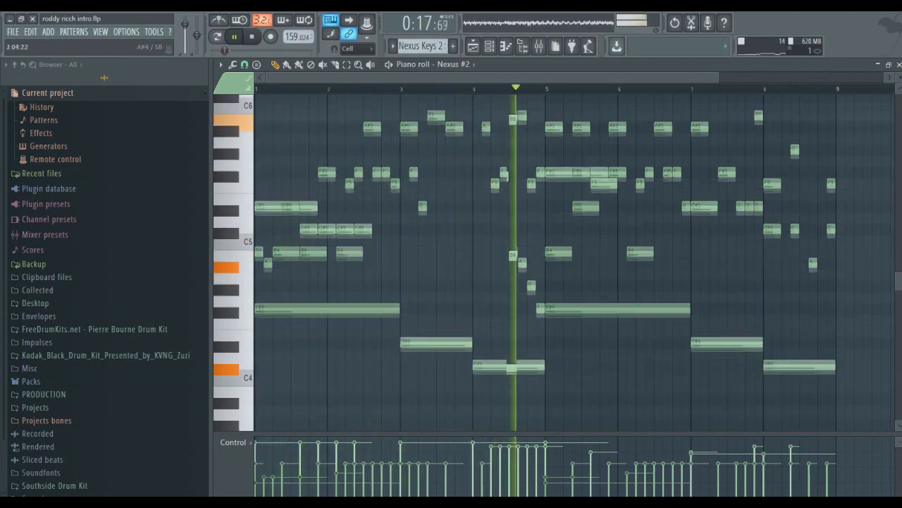
pyautogui.scroll(3, 550, 258)
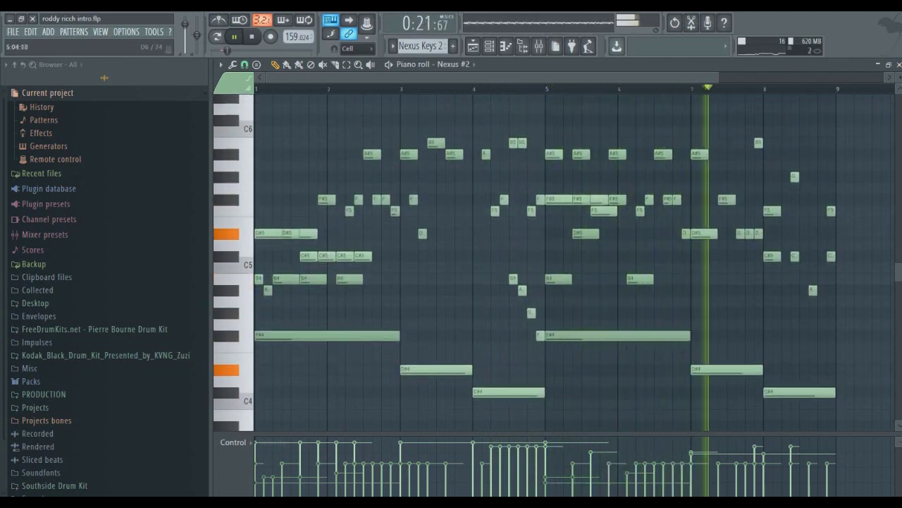
pyautogui.press('F5')
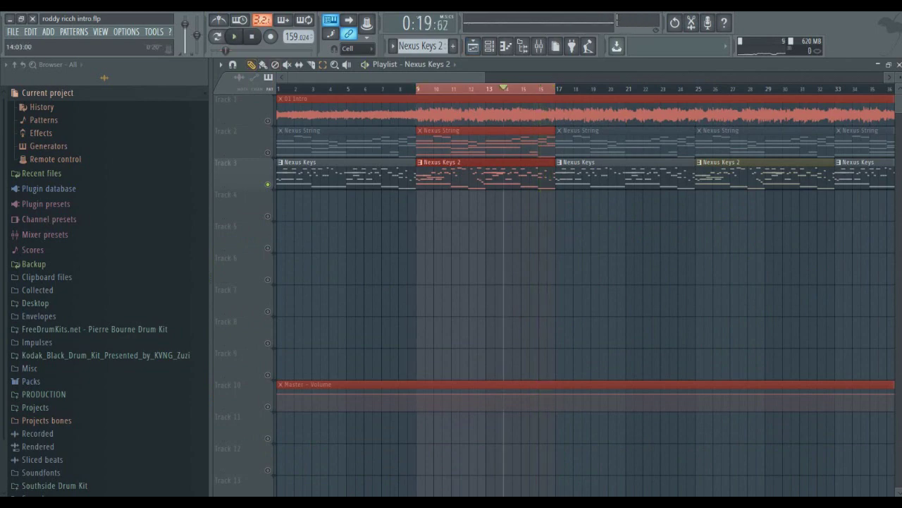
pyautogui.press('space')
# Switch to the Nexus String pattern with Track 2 soloed and examine the preset of the Nexus instrument.
pyautogui.click(421, 46)
pyautogui.click(409, 62)
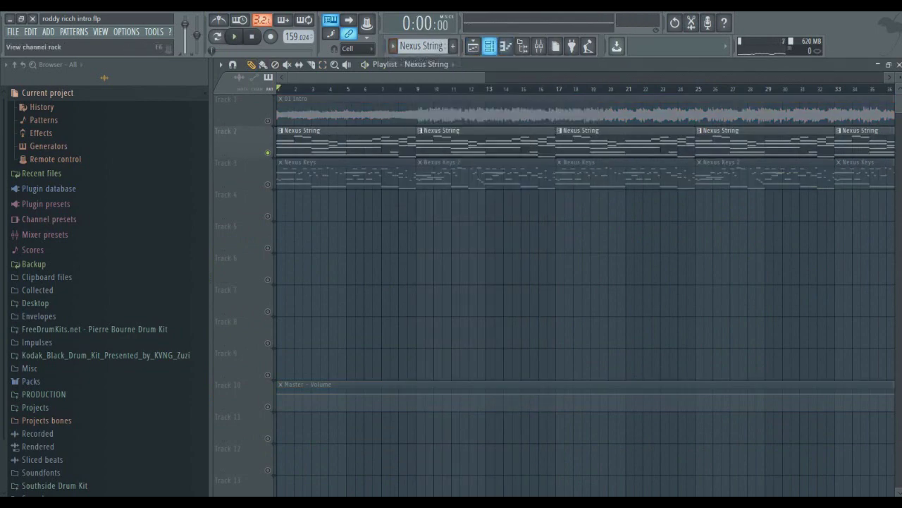
pyautogui.press('F6')
pyautogui.click(362, 178)
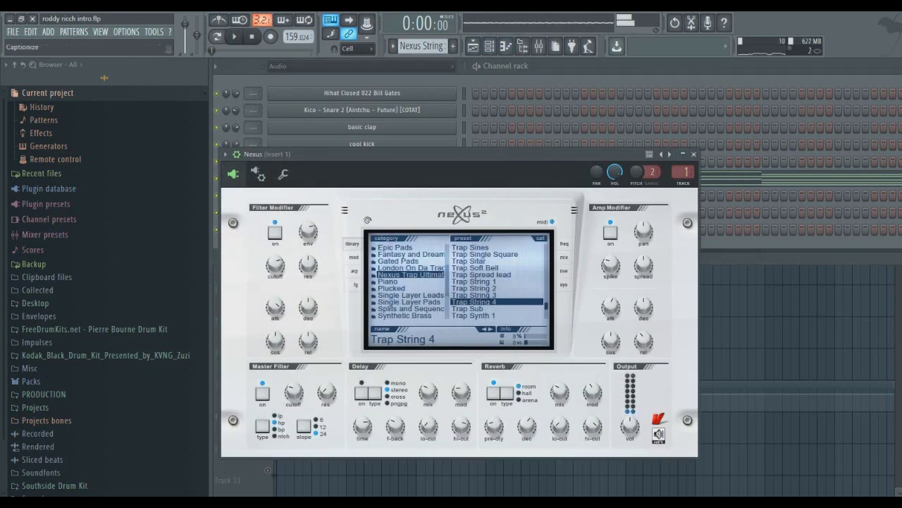
pyautogui.press('Escape')
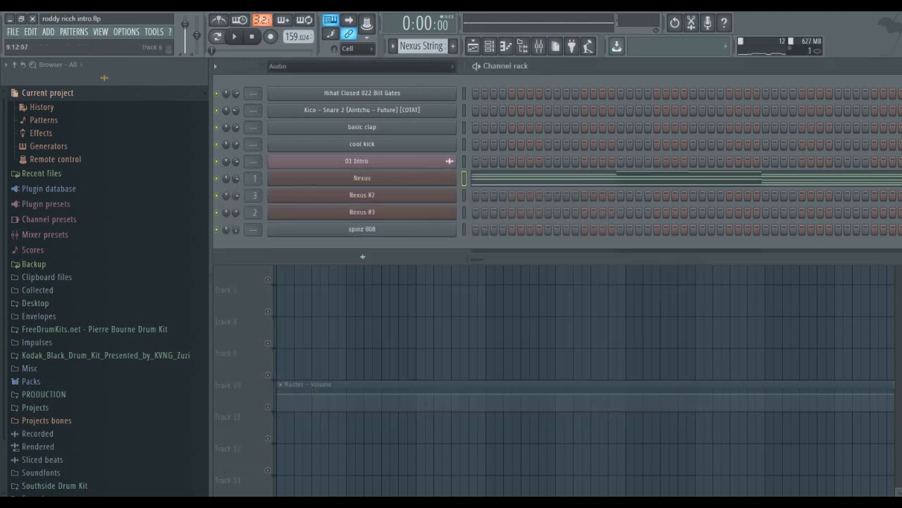
# Close the channel rack and play the Nexus String pattern in the piano roll.
pyautogui.press('F6')
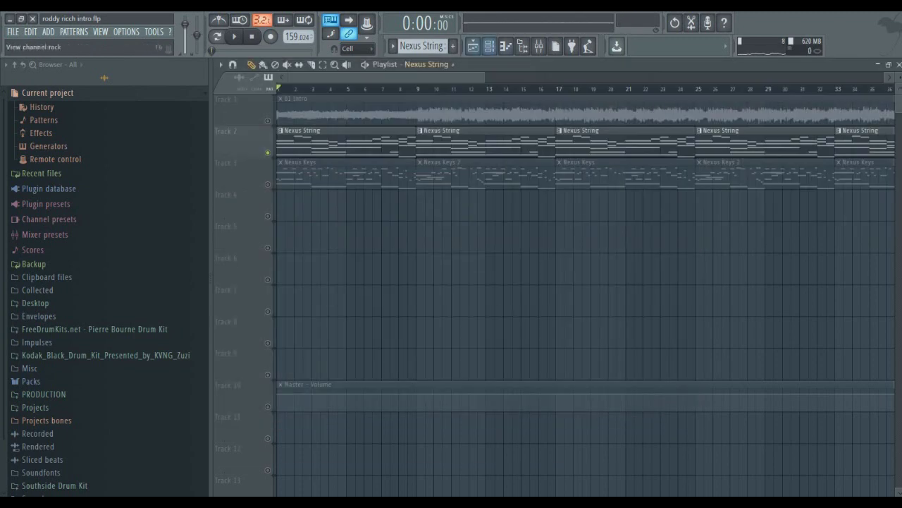
pyautogui.press('F7')
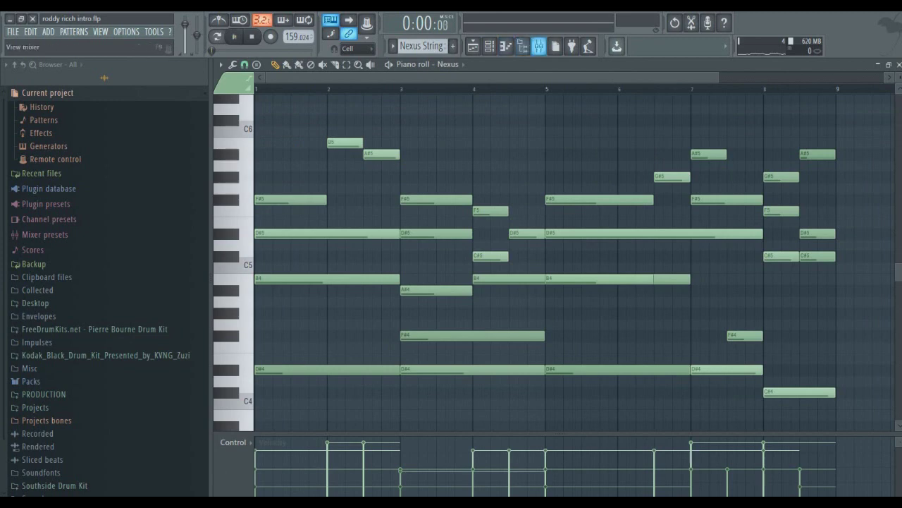
pyautogui.press('space')
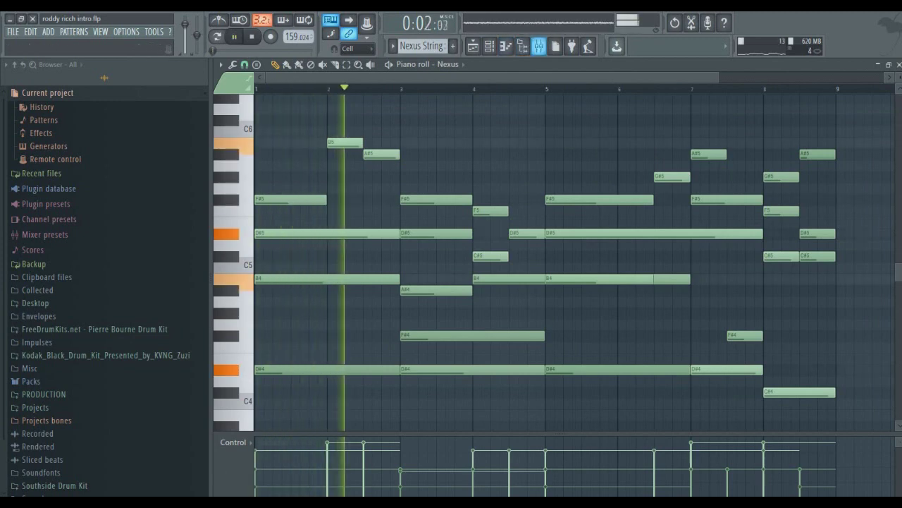
# Examine the Fruity Reeverb 2 and Fruity parametric EQ 2 on mixer Insert 1, and return to the piano roll to finish listening.
pyautogui.press('F9')
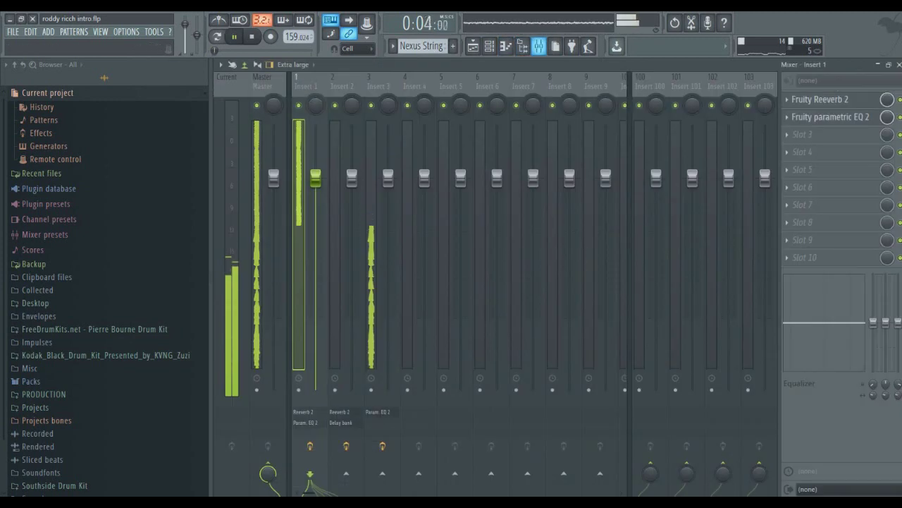
pyautogui.click(821, 99)
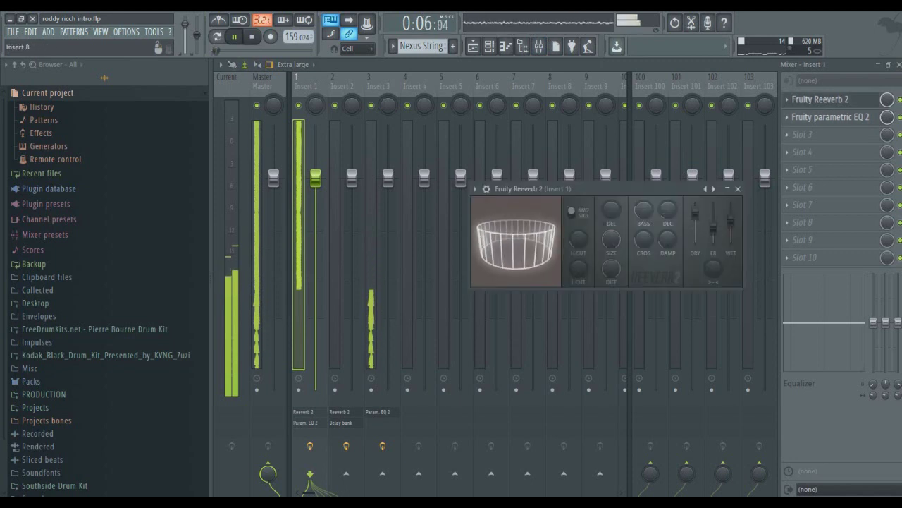
pyautogui.click(738, 188)
pyautogui.click(831, 116)
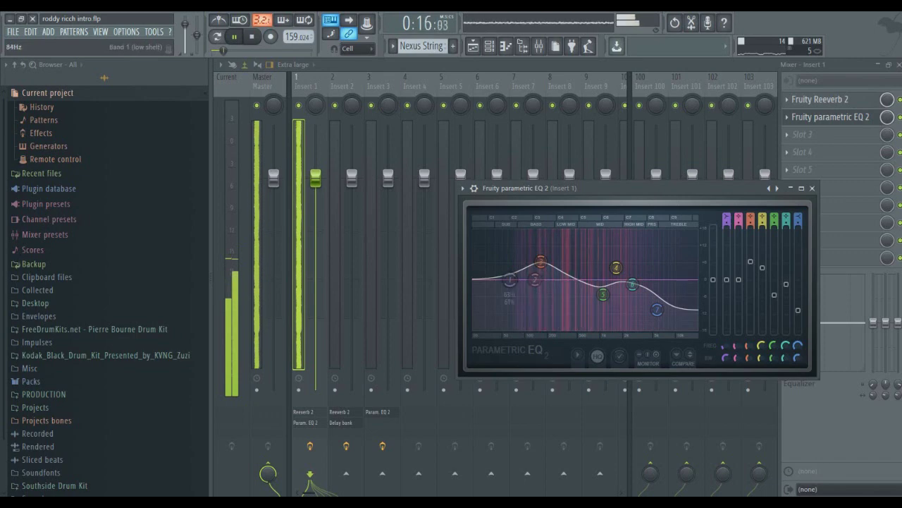
pyautogui.click(812, 188)
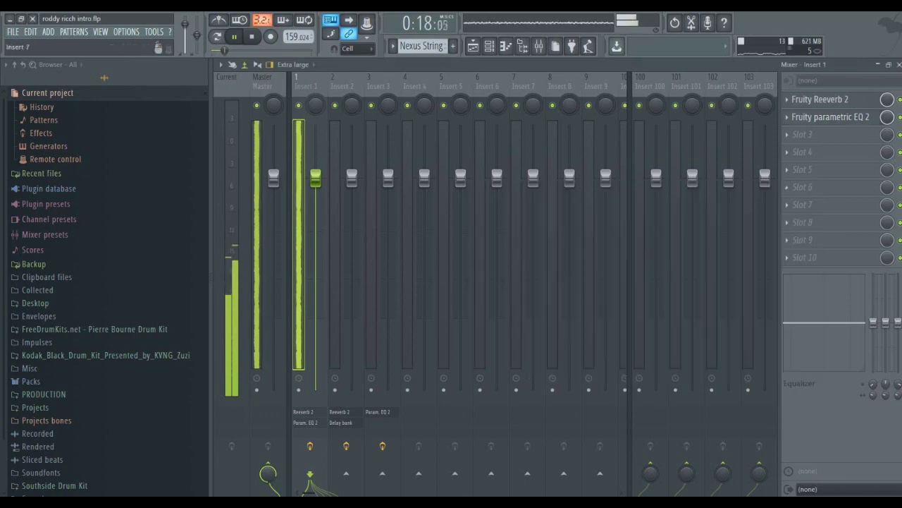
pyautogui.press('F7')
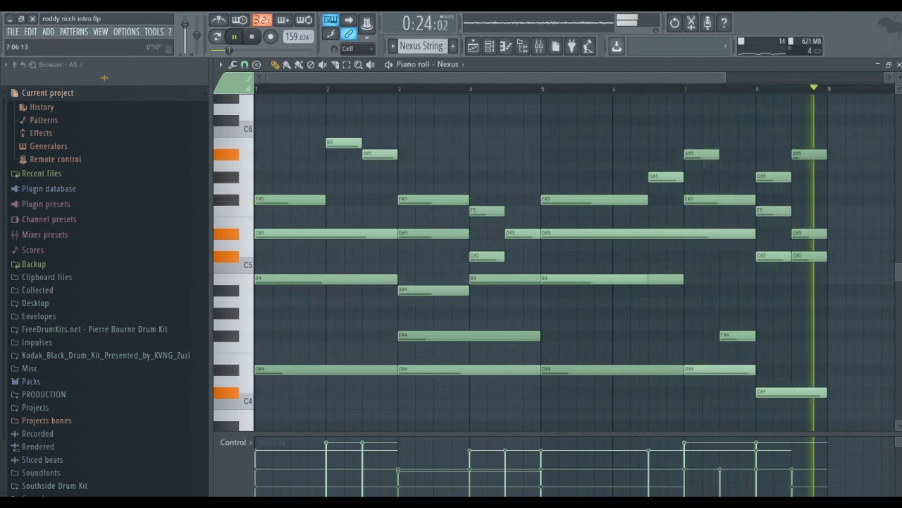
pyautogui.press('space')
# Go to the drop section in the playlist and place the playhead at bar 49.
pyautogui.press('F5')
pyautogui.scroll(-4, 585, 141)
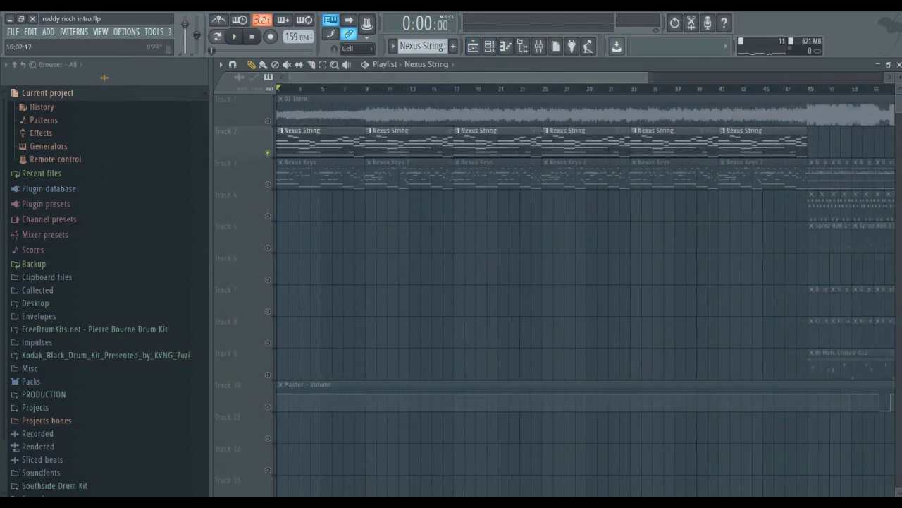
pyautogui.hscroll(5, 585, 282)
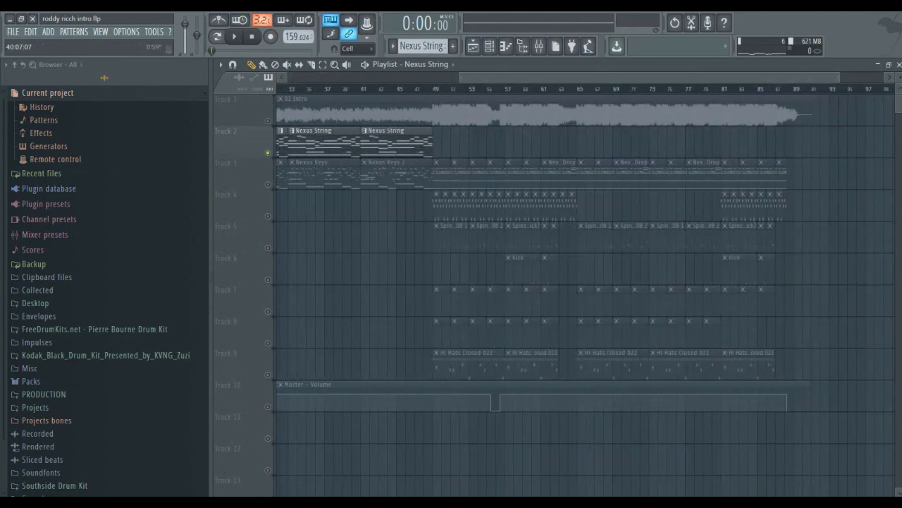
pyautogui.scroll(4, 471, 211)
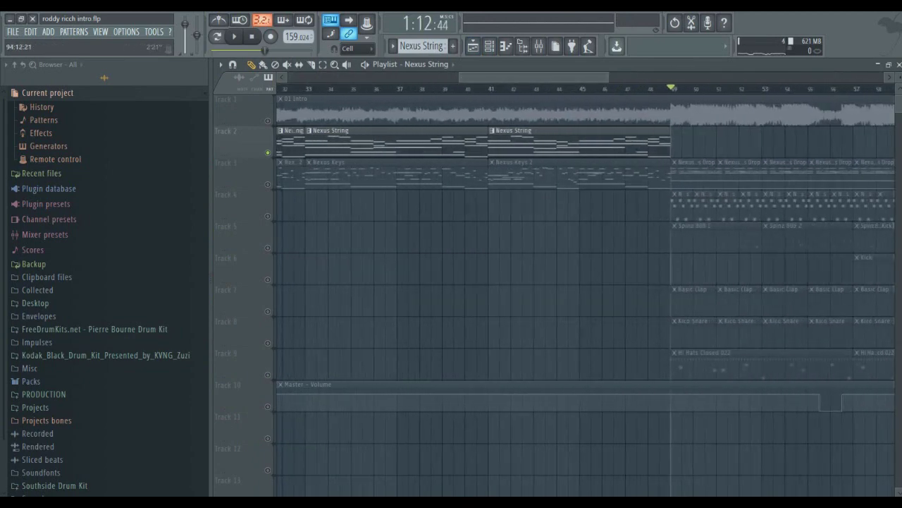
pyautogui.scroll(2, 279, 141)
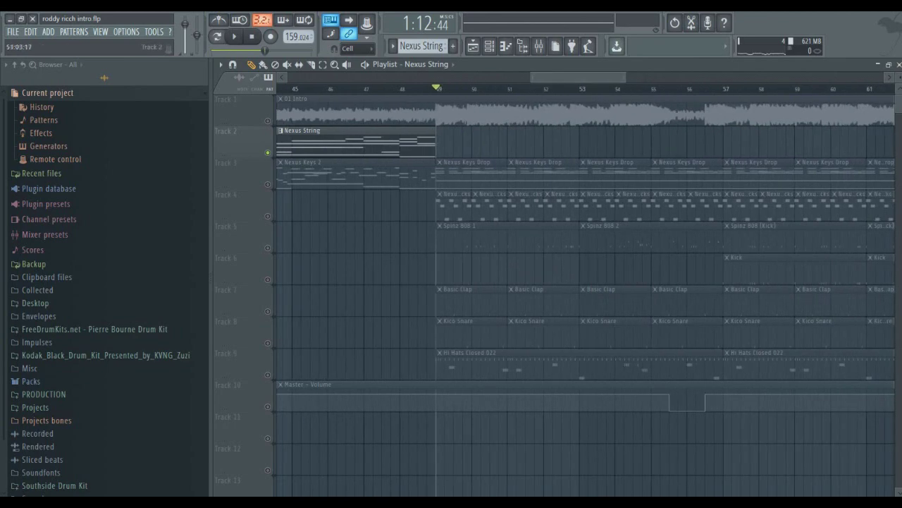
# Unmute Track 3, open its first Nexus Keys Drop clip in the piano roll and play it.
pyautogui.click(268, 184)
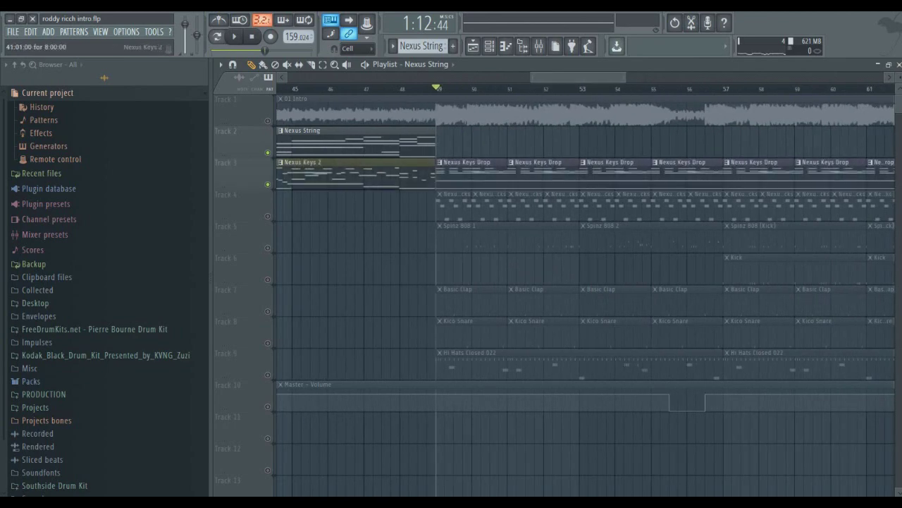
pyautogui.doubleClick(465, 173)
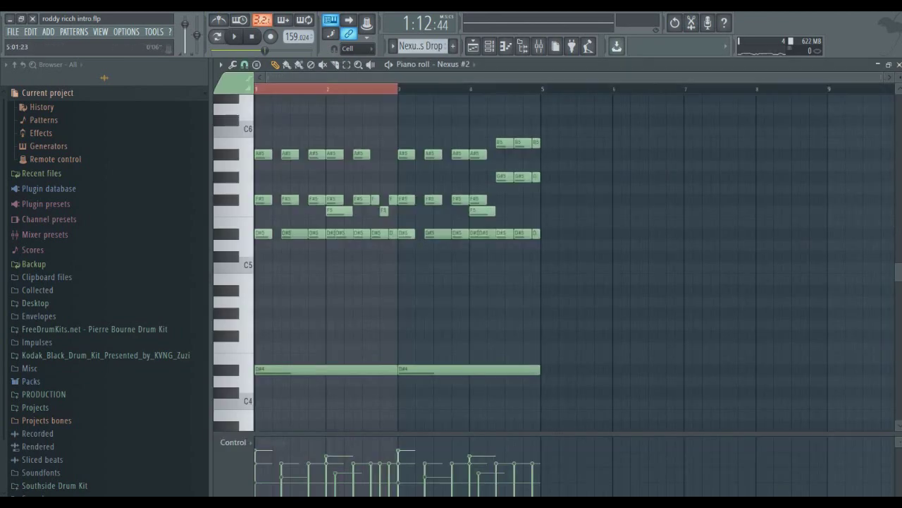
pyautogui.press('space')
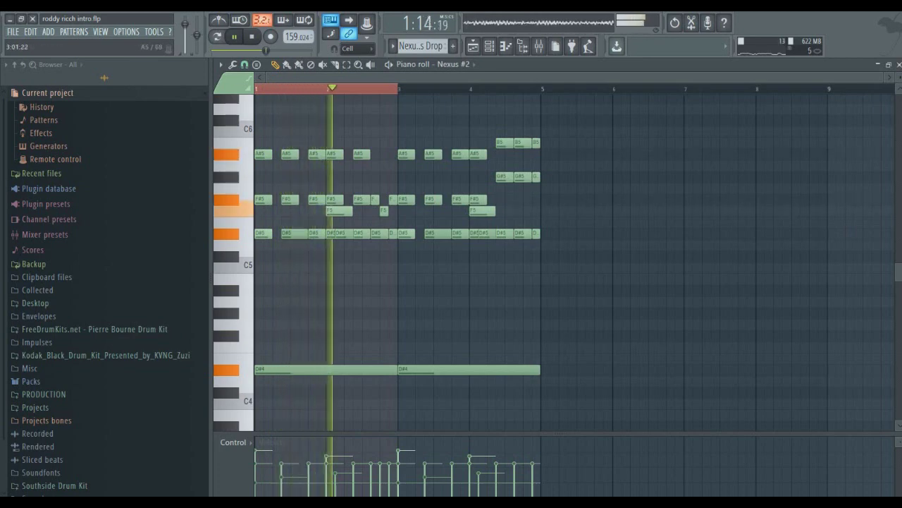
pyautogui.press('pageup')
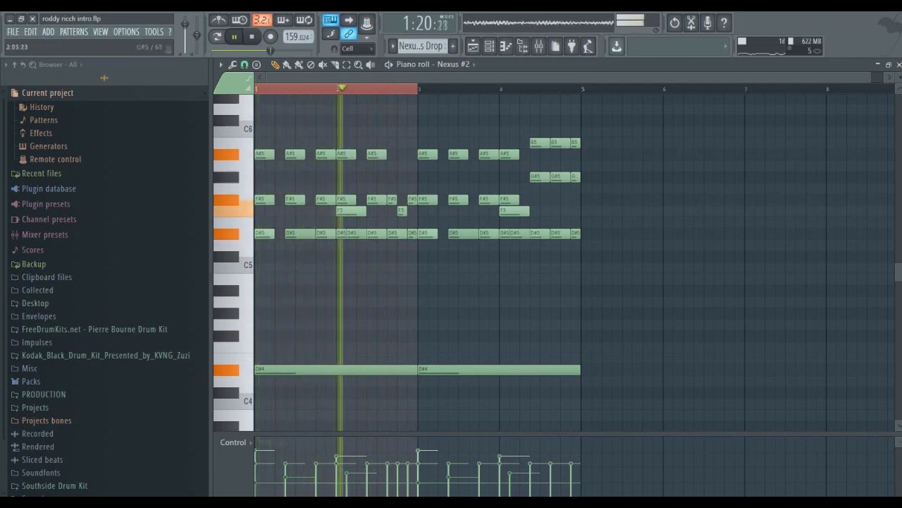
# Zoom in on the Nexus Keys Drop notes, finish listening to the pattern and stop playback.
pyautogui.press('pageup')
pyautogui.press('pageup')
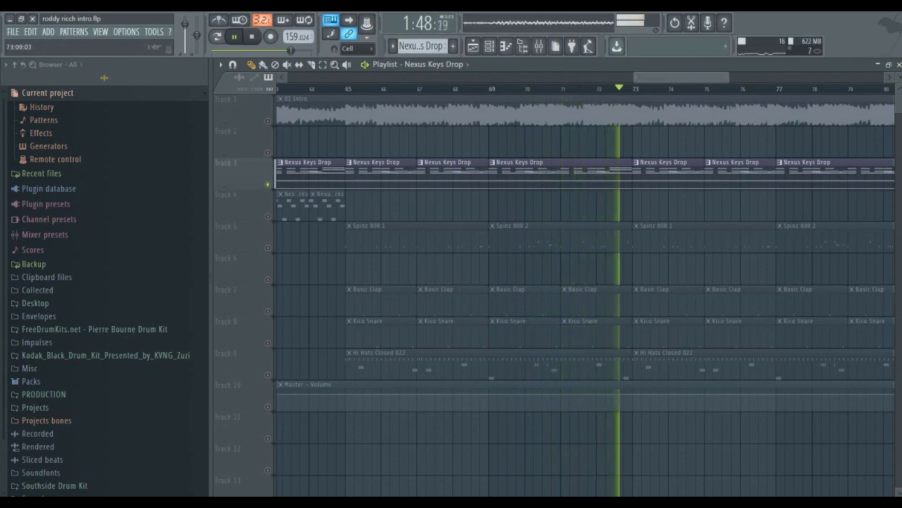
pyautogui.press('space')
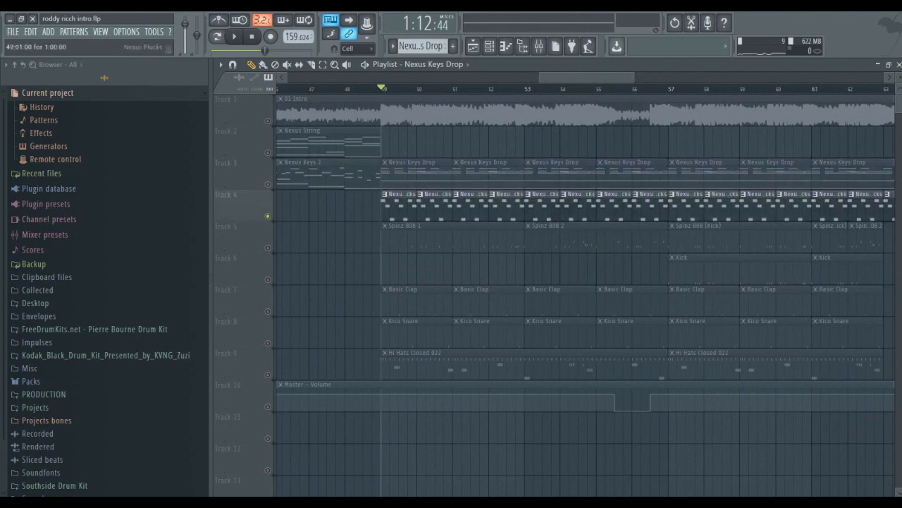
# Select the Nexus Plucks pattern and examine the preset loaded in its Nexus #3 instrument.
pyautogui.click(392, 46)
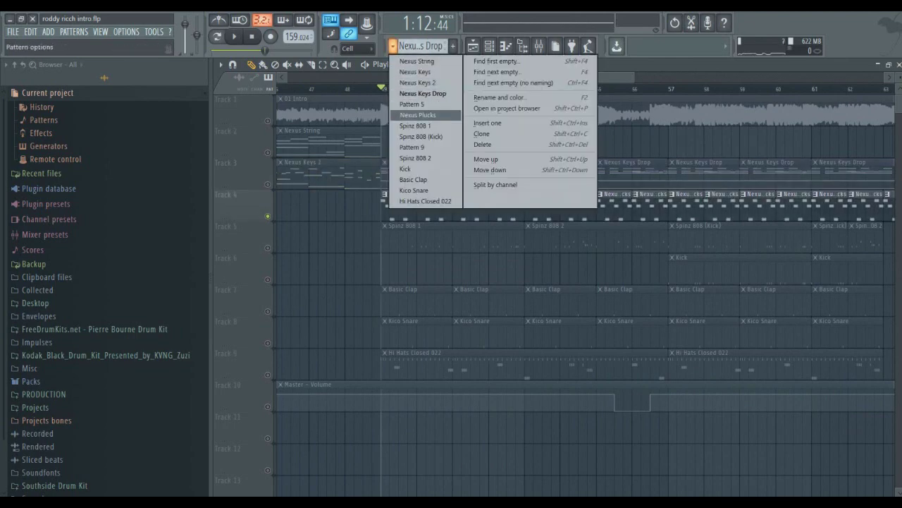
pyautogui.click(418, 115)
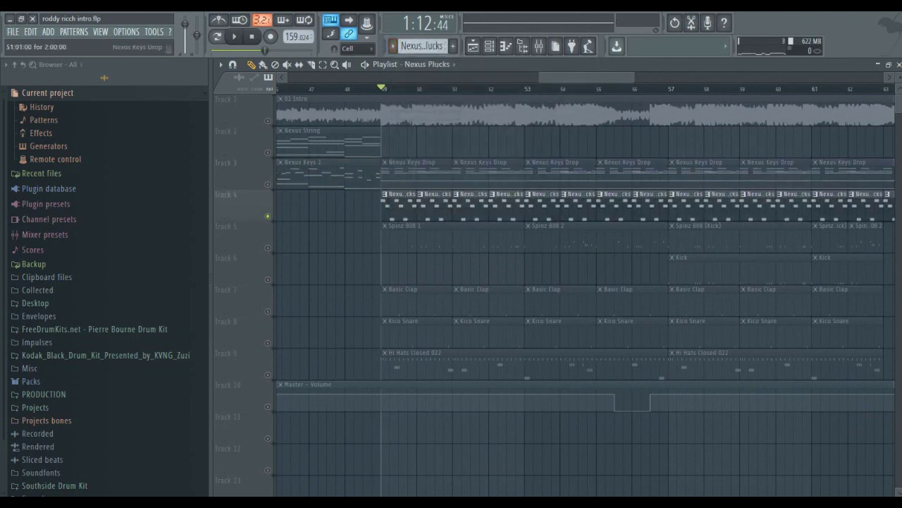
pyautogui.click(488, 46)
pyautogui.click(395, 212)
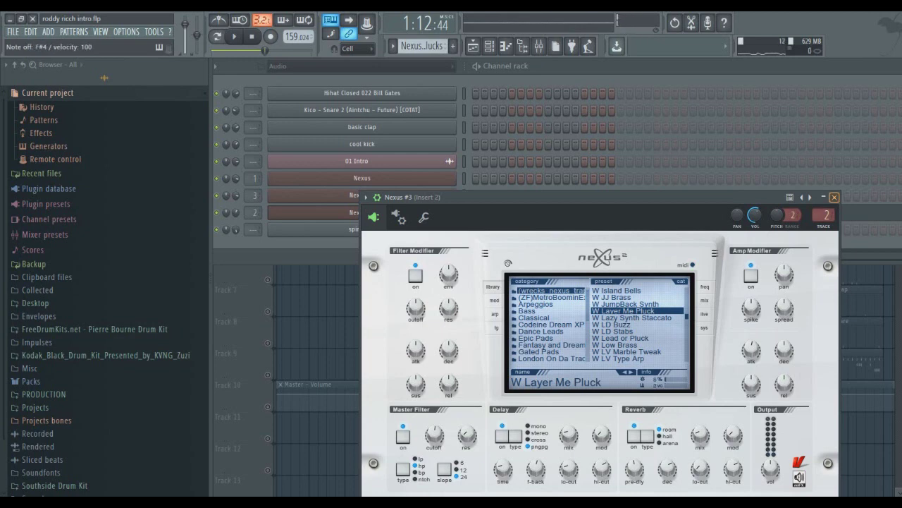
pyautogui.press('Escape')
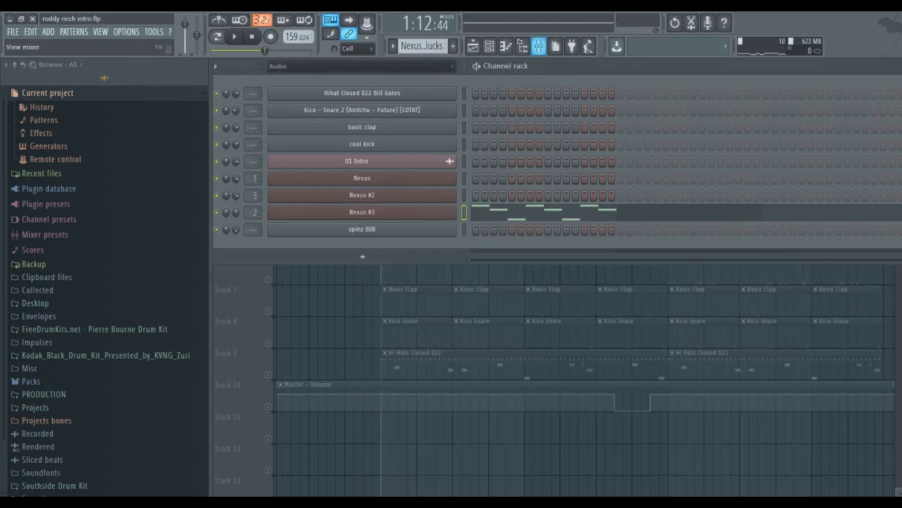
# Examine the Fruity delay bank and Fruity Reeverb 2 on mixer Insert 2, and view the Nexus #3 notes in the piano roll.
pyautogui.click(538, 46)
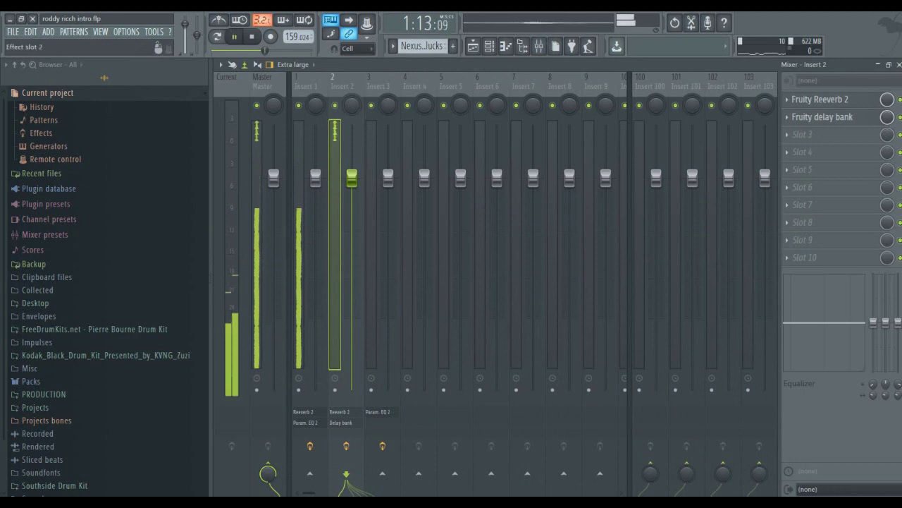
pyautogui.click(822, 117)
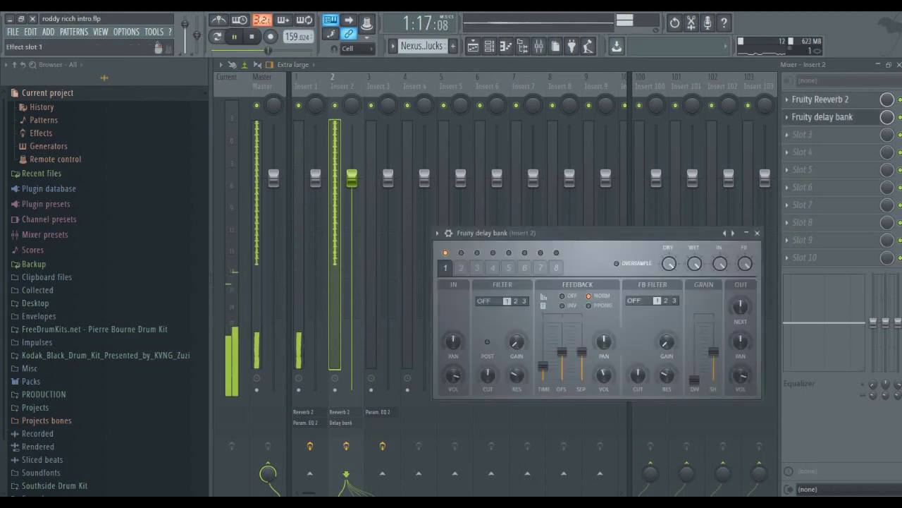
pyautogui.click(821, 99)
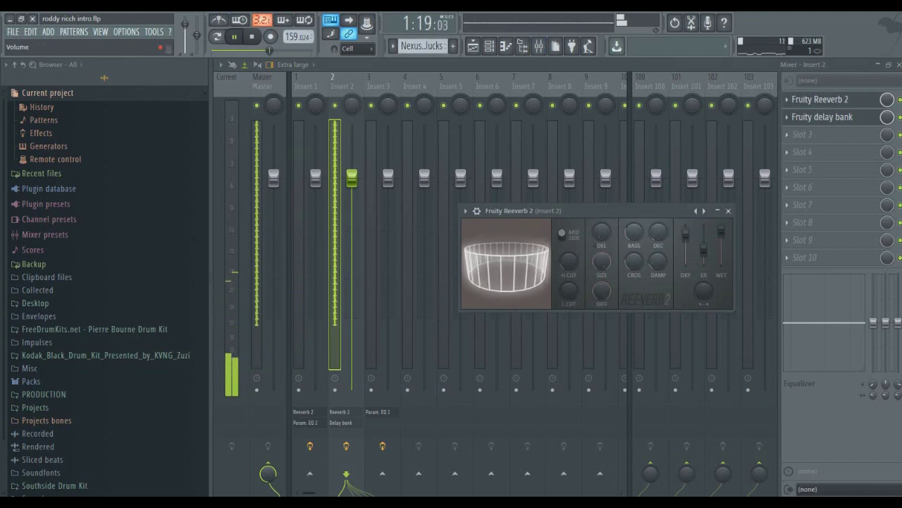
pyautogui.click(506, 46)
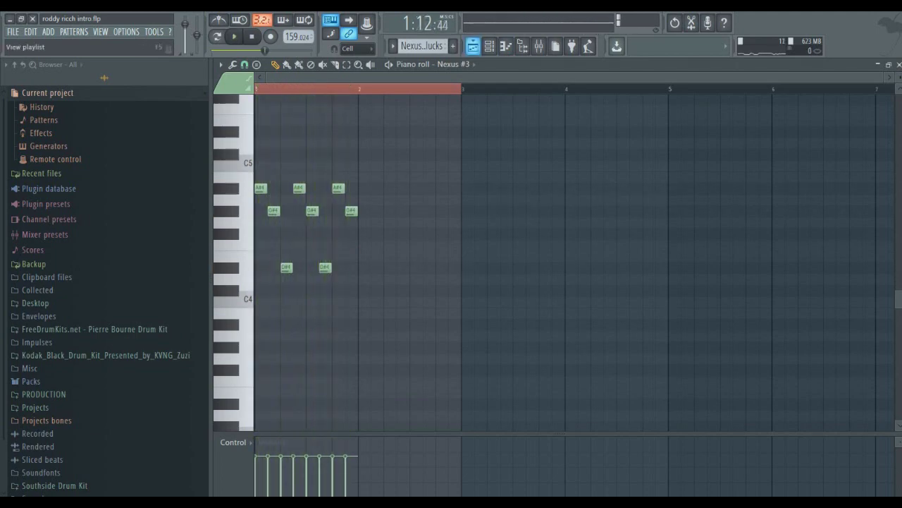
# Return to the playlist, solo Track 5 and select the Spinz 808 1 pattern.
pyautogui.click(472, 46)
pyautogui.click(267, 247)
pyautogui.click(392, 46)
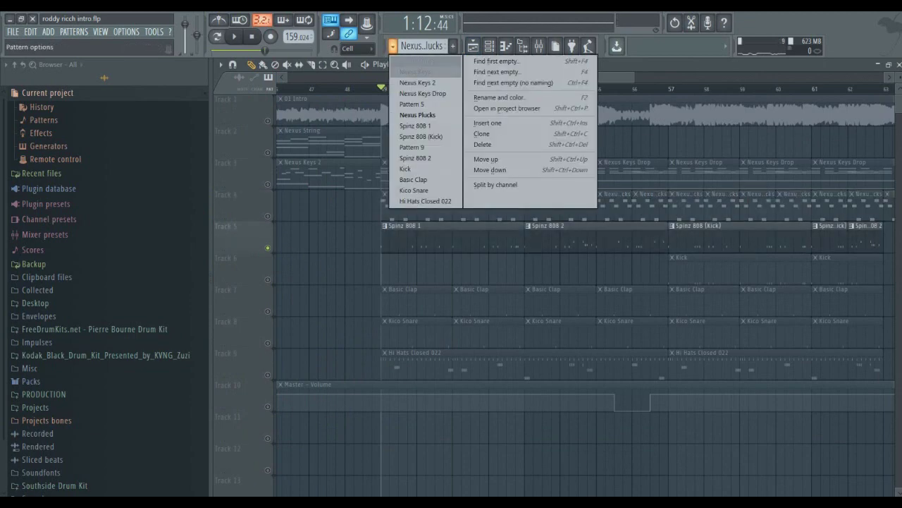
pyautogui.click(416, 126)
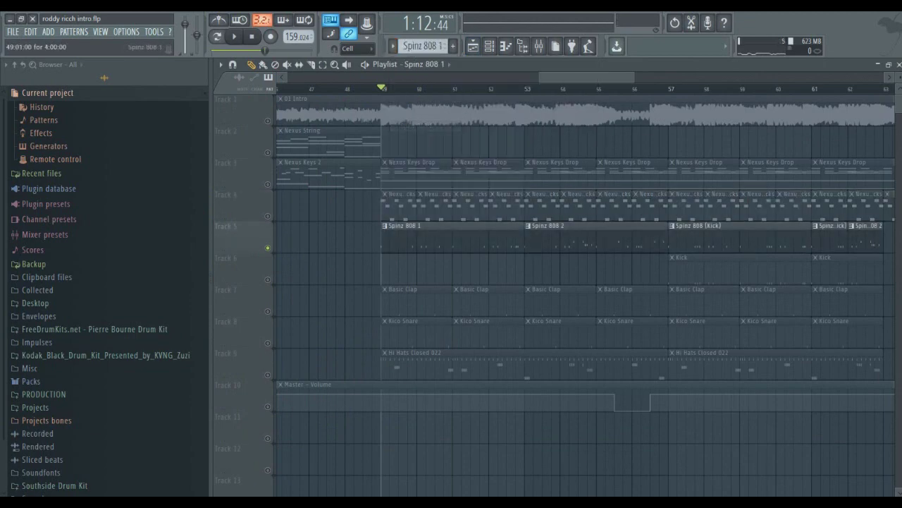
# Examine the spinz 808 channel's sampler settings and sample waveform, and return to the playlist.
pyautogui.click(489, 45)
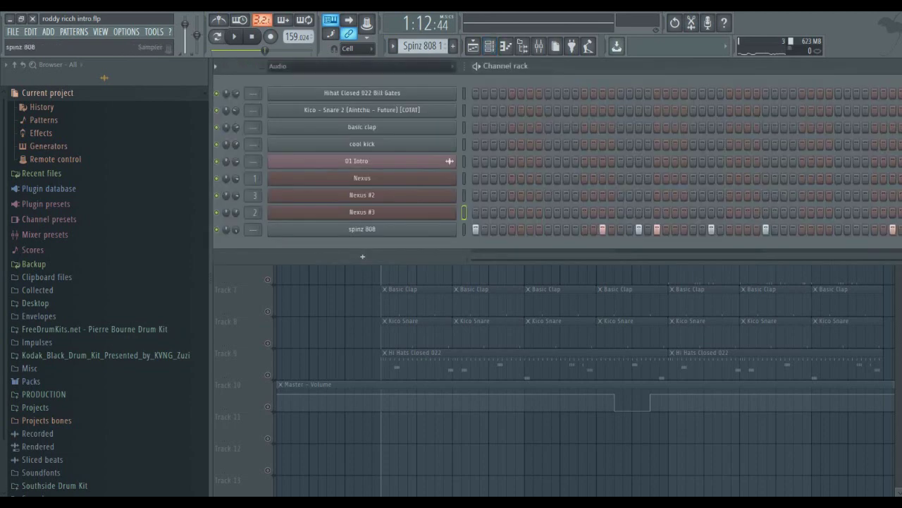
pyautogui.click(361, 229)
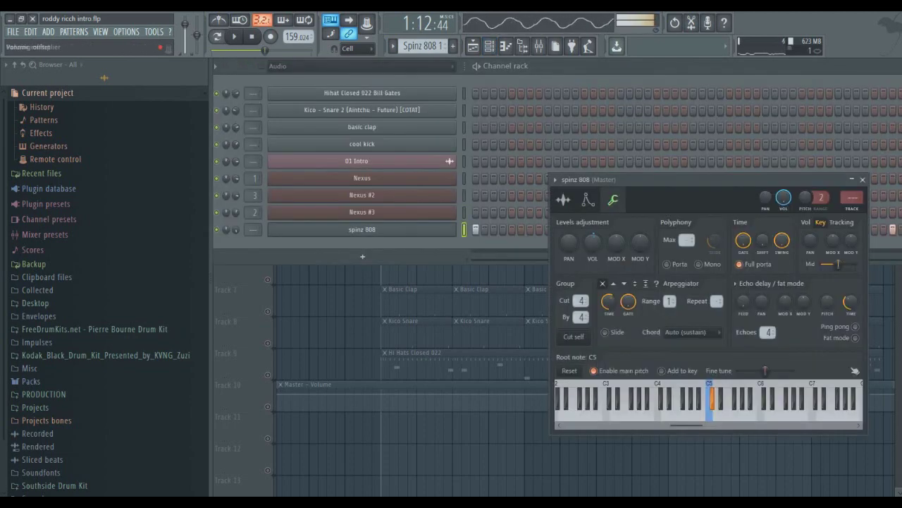
pyautogui.click(563, 200)
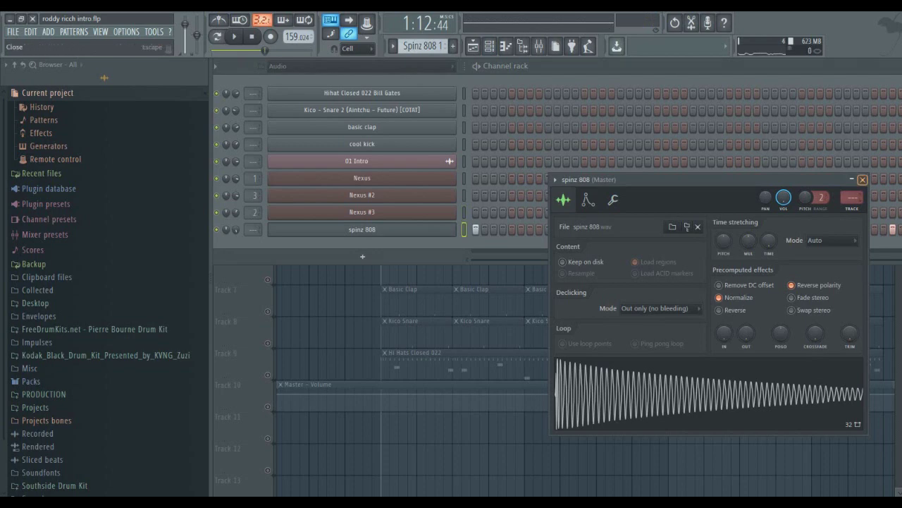
pyautogui.click(862, 180)
pyautogui.click(225, 289)
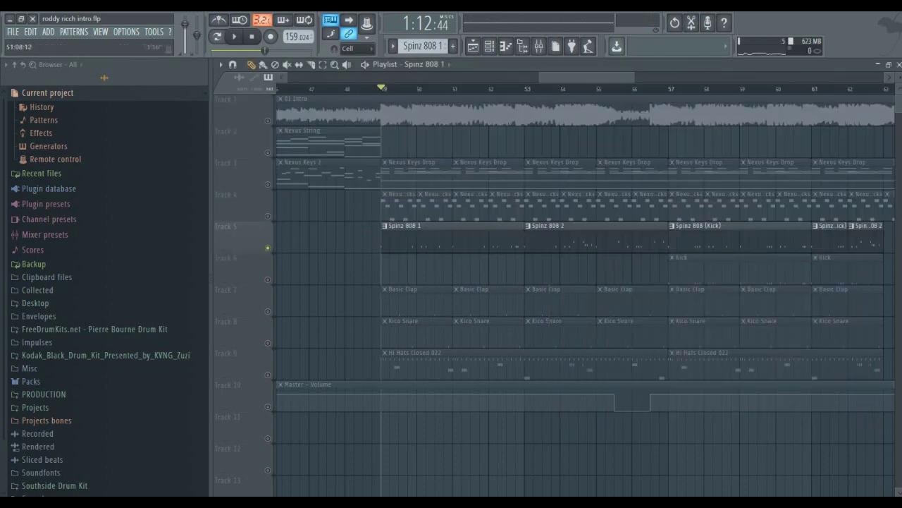
# Play the Spinz 808 1 pattern while viewing its notes in the piano roll.
pyautogui.click(490, 46)
pyautogui.press('space')
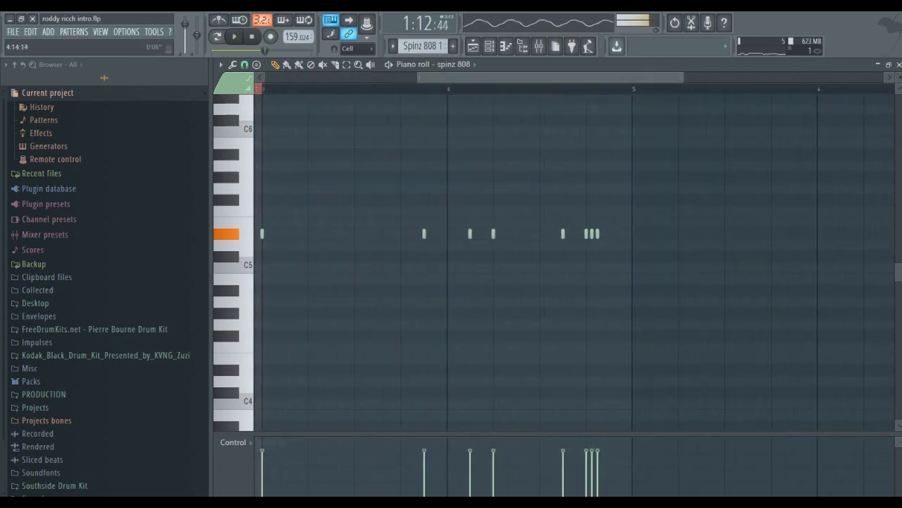
pyautogui.press('space')
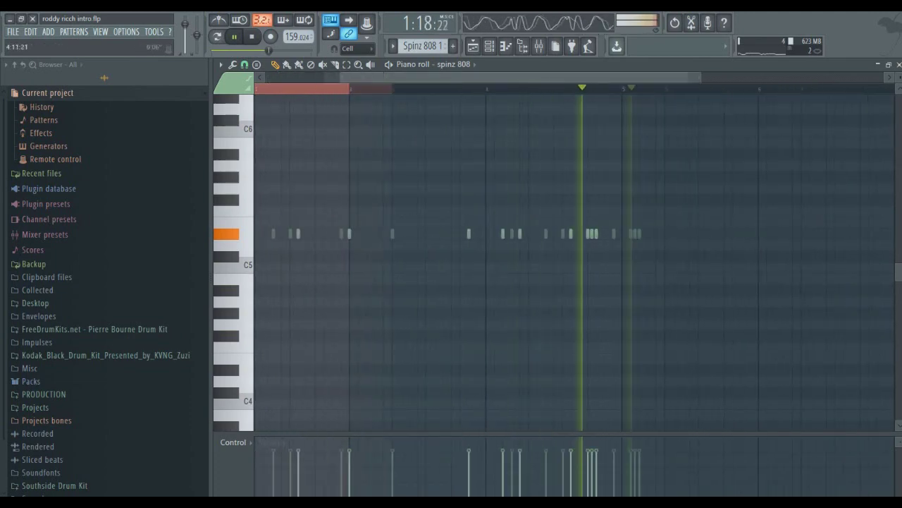
# Open the Spinz 808 2 clip at bar 53 in the piano roll, listen to it and return to the playlist.
pyautogui.click(899, 64)
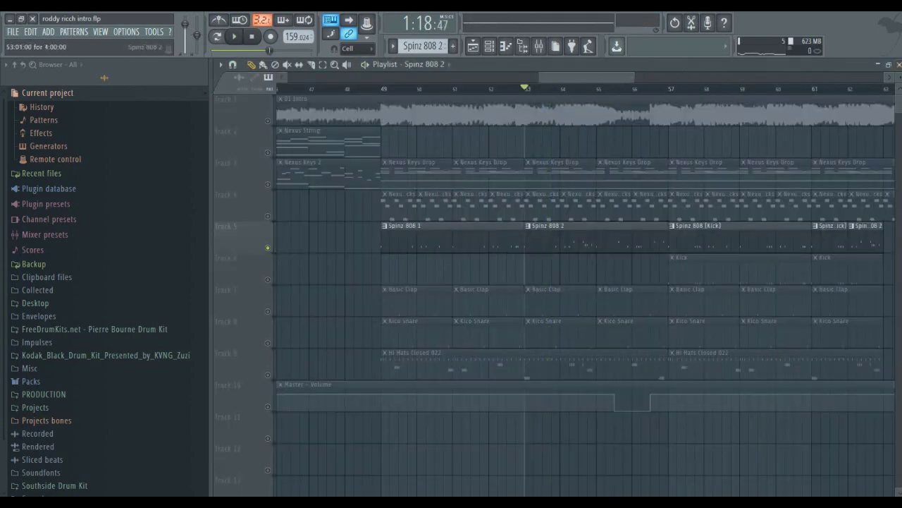
pyautogui.press('F7')
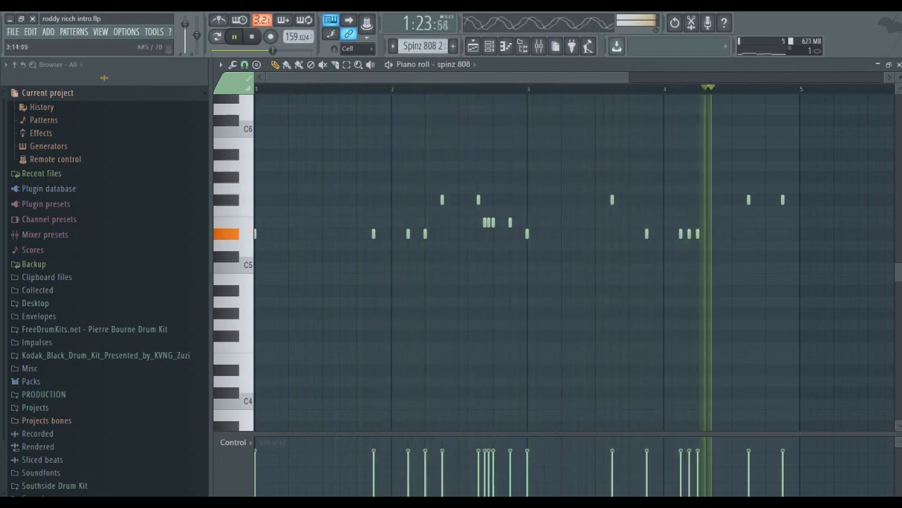
pyautogui.press('space')
pyautogui.press('F6')
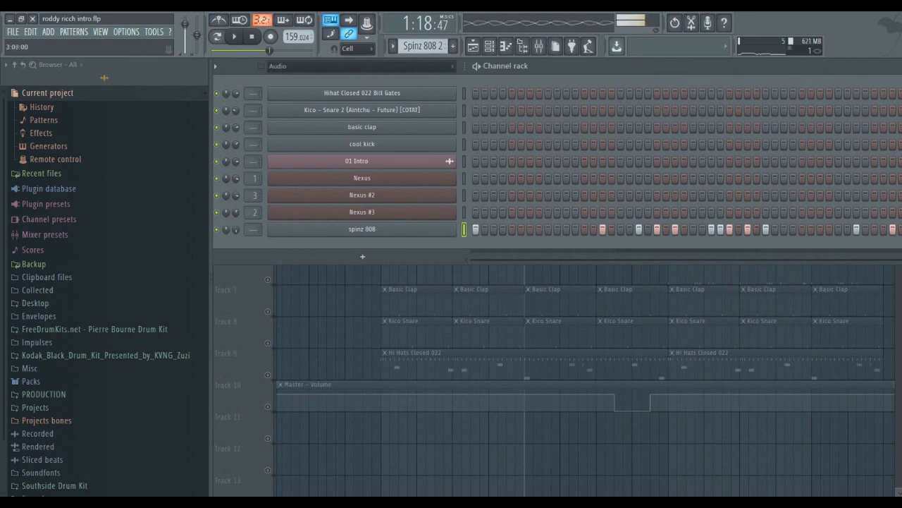
pyautogui.press('F6')
# Unmute Track 6, open the Spinz 808 (Kick) clip at bar 57 in the piano roll and play it.
pyautogui.hscroll(5, 585, 282)
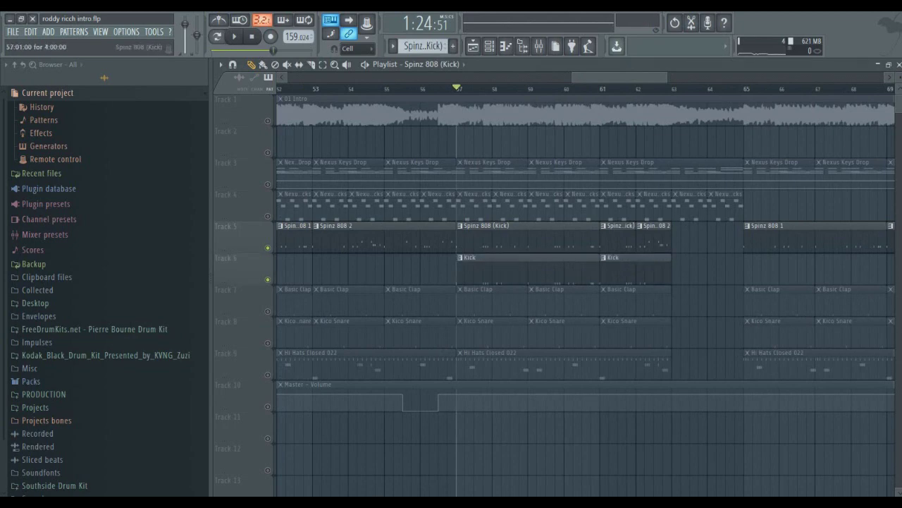
pyautogui.press('F7')
pyautogui.press('space')
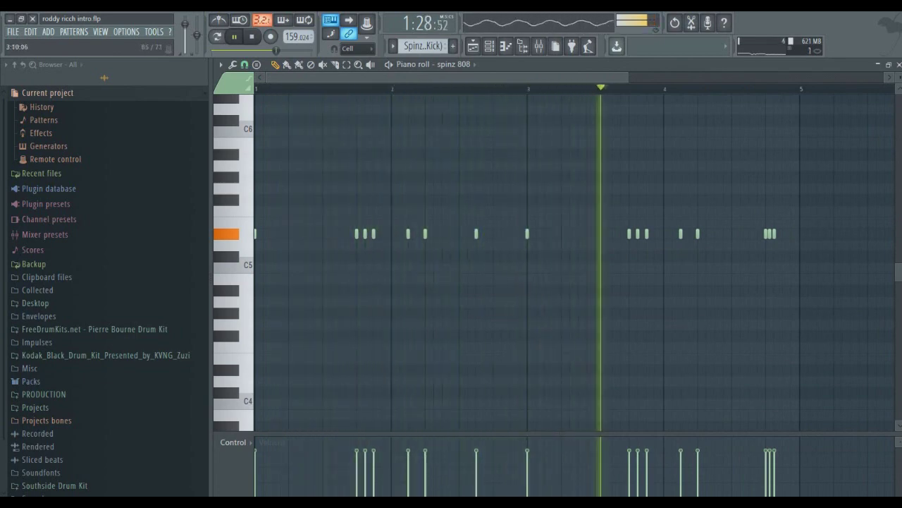
pyautogui.press('space')
# Open the Kick pattern in the piano roll, play it from bar 57 and return to the playlist.
pyautogui.press('Escape')
pyautogui.press('Escape')
pyautogui.press('F7')
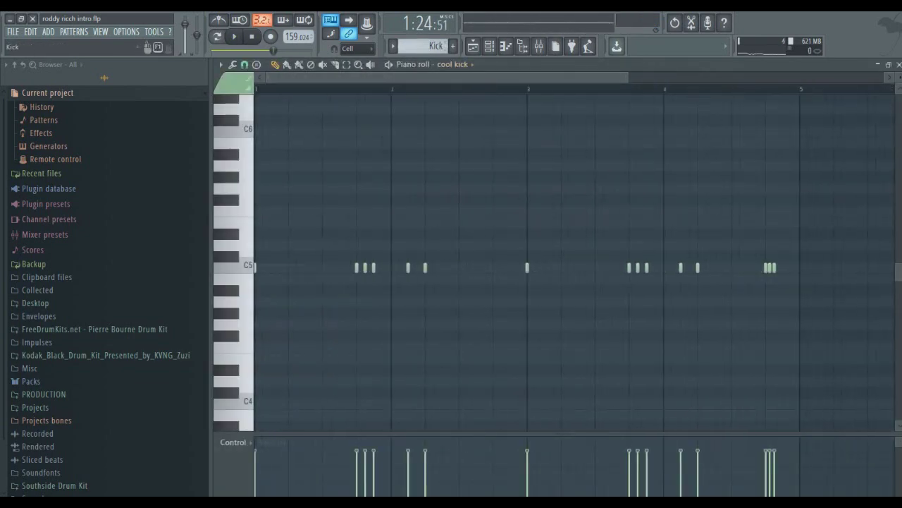
pyautogui.press('space')
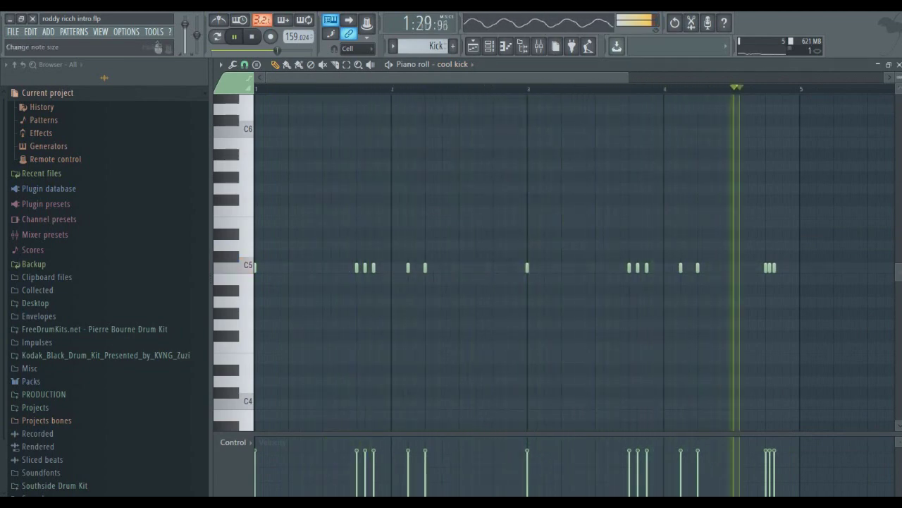
pyautogui.click(899, 64)
pyautogui.press('F6')
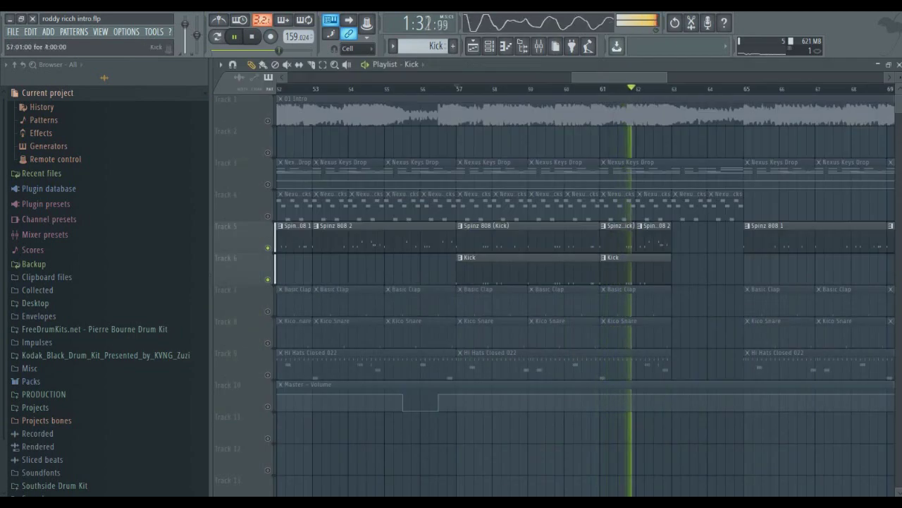
# Unmute Track 7, and inspect the basic clap channel's sample and listen to it from bar 57.
pyautogui.click(268, 310)
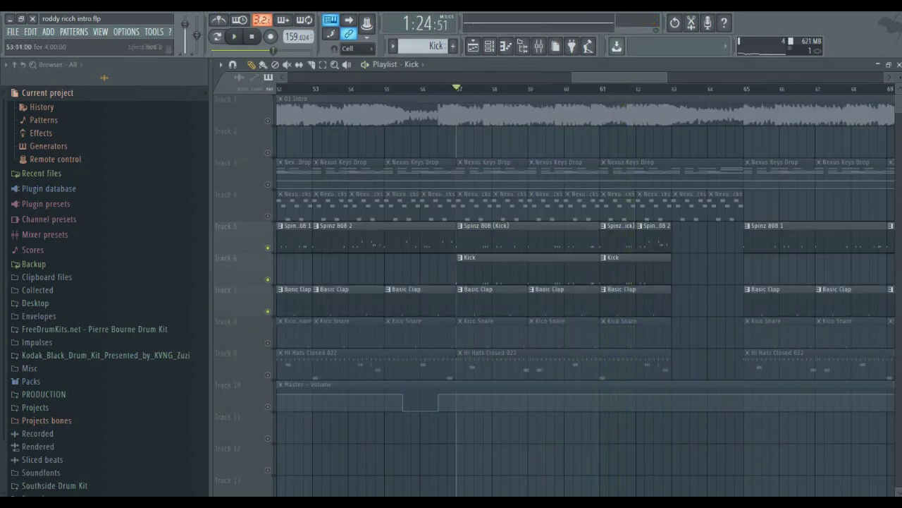
pyautogui.click(522, 46)
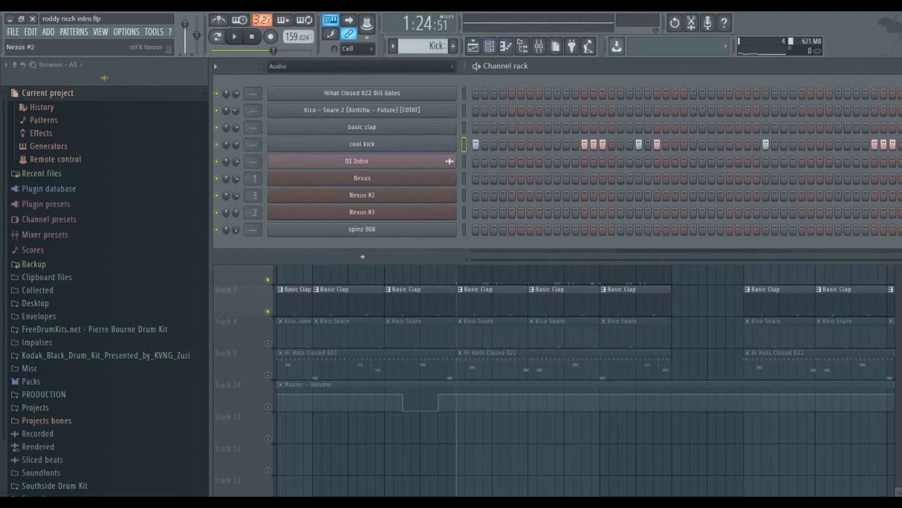
pyautogui.click(361, 127)
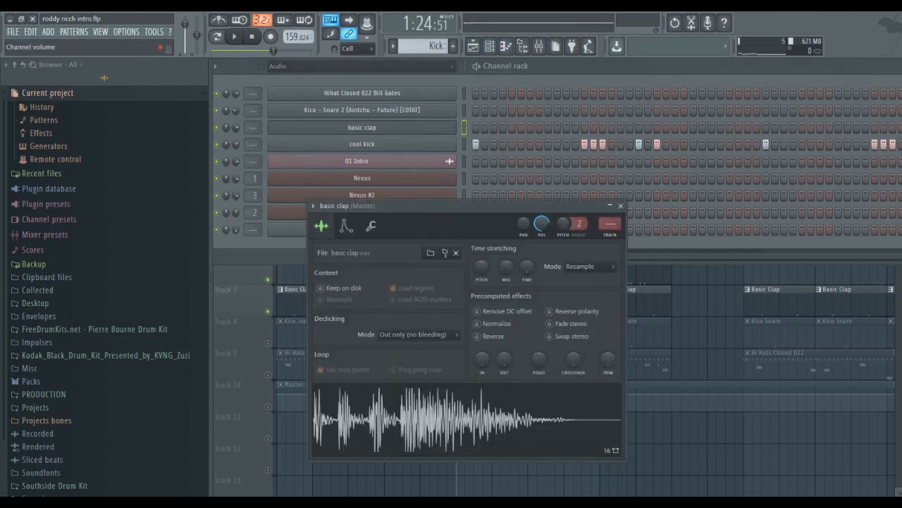
pyautogui.click(621, 205)
pyautogui.press('space')
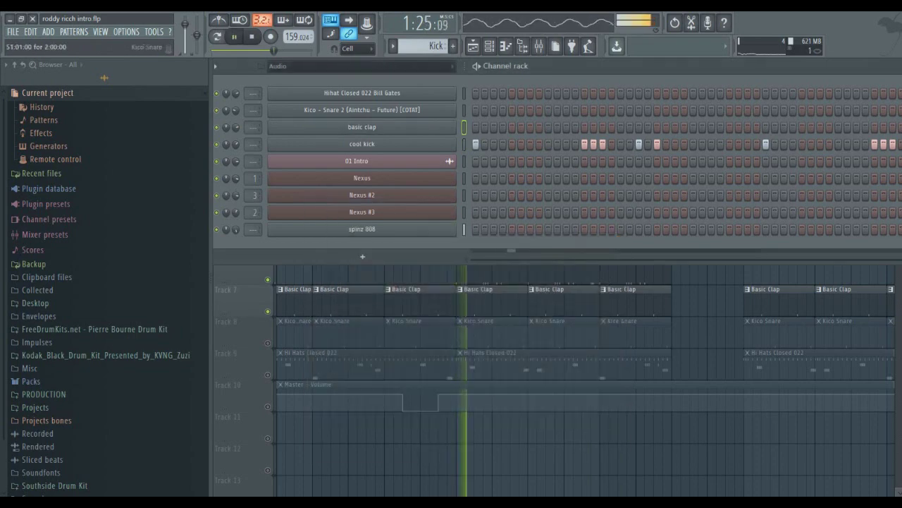
pyautogui.click(233, 321)
# Examine the Kico - Snare 2 channel's sampler settings and sample, and unmute Track 8 in the playlist.
pyautogui.press('F6')
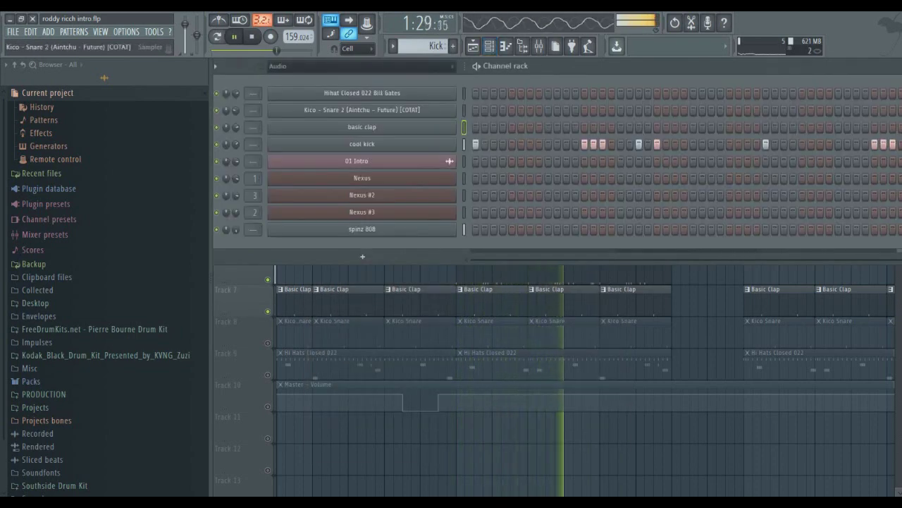
pyautogui.click(361, 109)
pyautogui.click(572, 210)
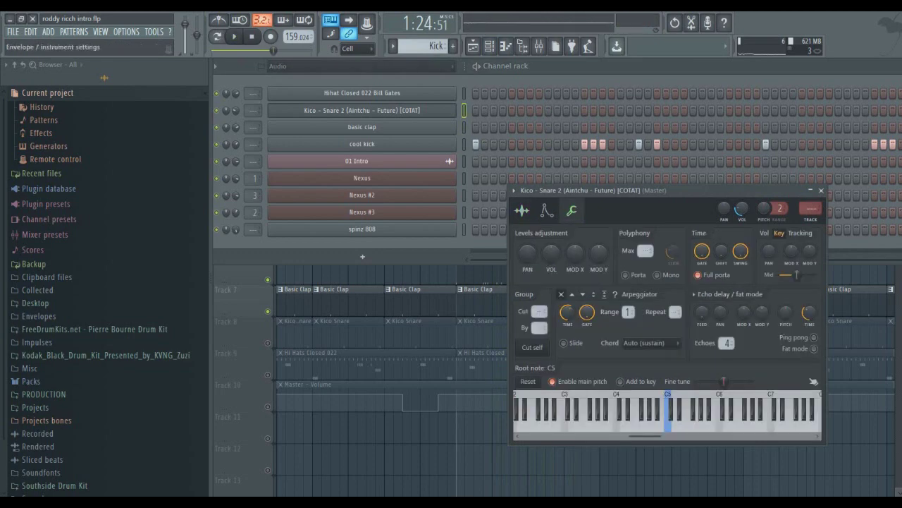
pyautogui.click(547, 210)
pyautogui.click(522, 210)
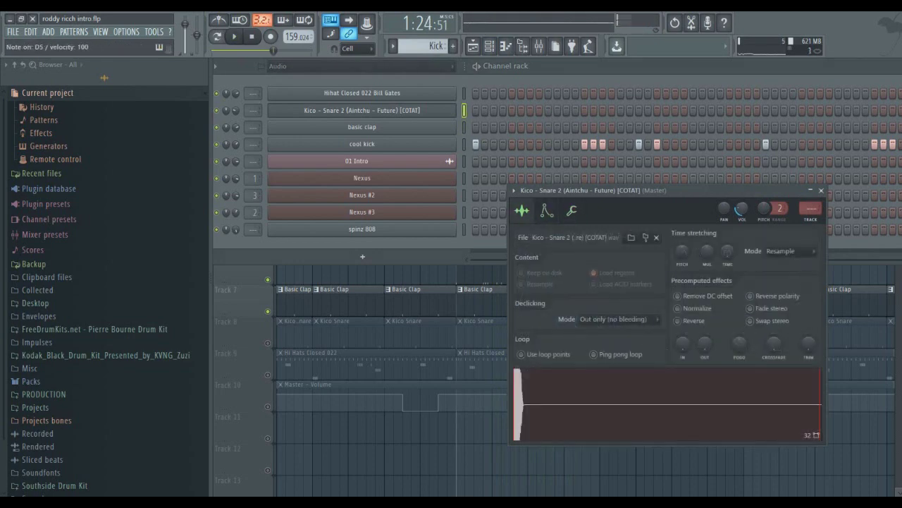
pyautogui.press('Escape')
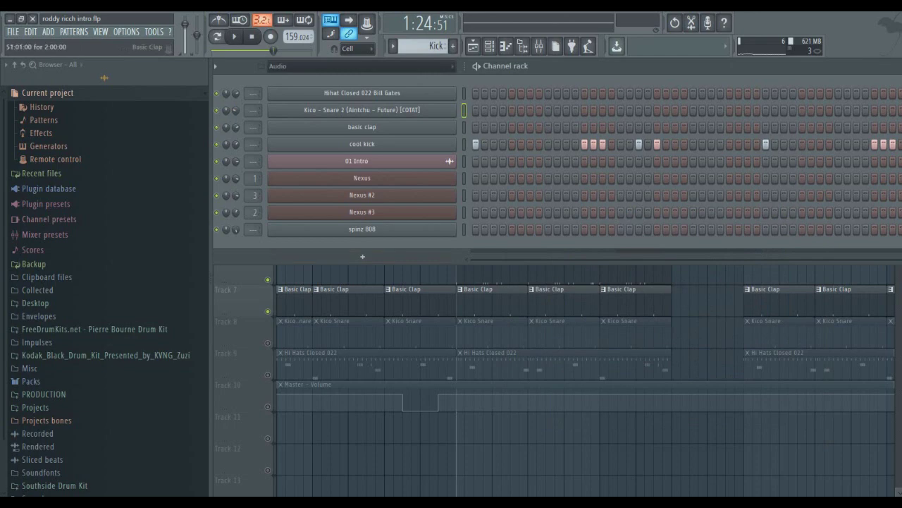
pyautogui.press('F6')
pyautogui.click(268, 343)
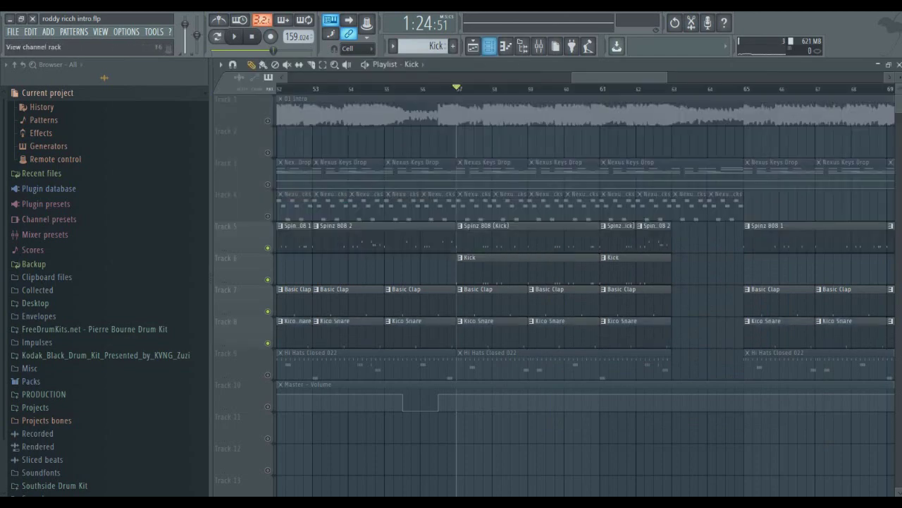
# Unmute the Hi Hats Closed 022 track, Track 9, and play it with the other drums from bar 57.
pyautogui.press('F6')
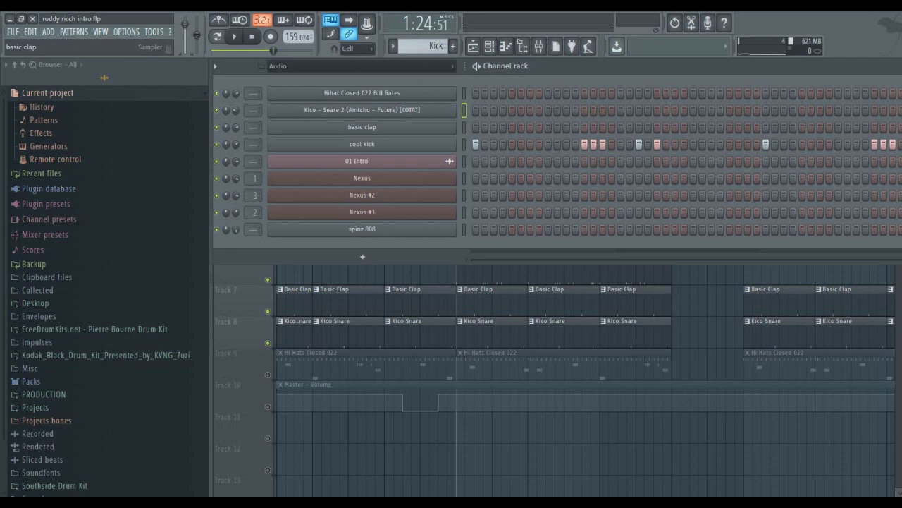
pyautogui.press('F6')
pyautogui.click(267, 374)
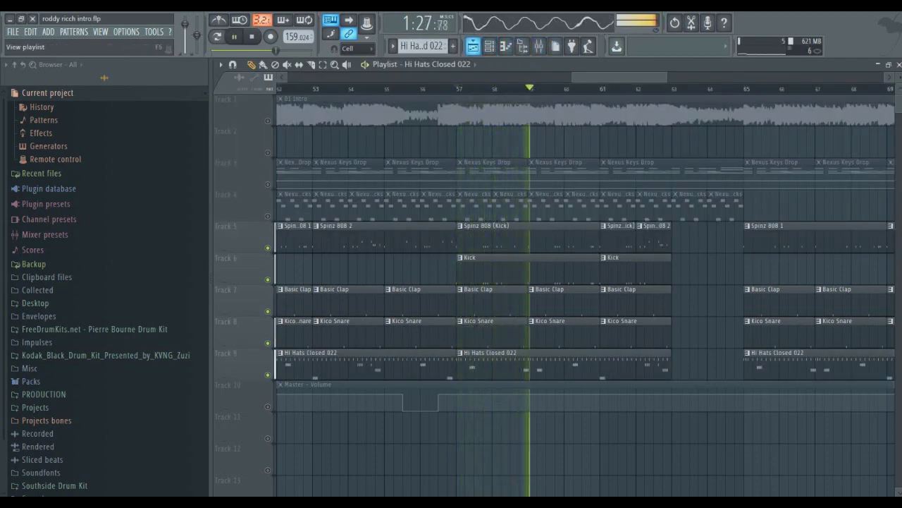
# Inspect the Hihat Closed 022 Bill Gates channel's sampler settings, and replay the drums from bar 57 in the playlist.
pyautogui.press('F6')
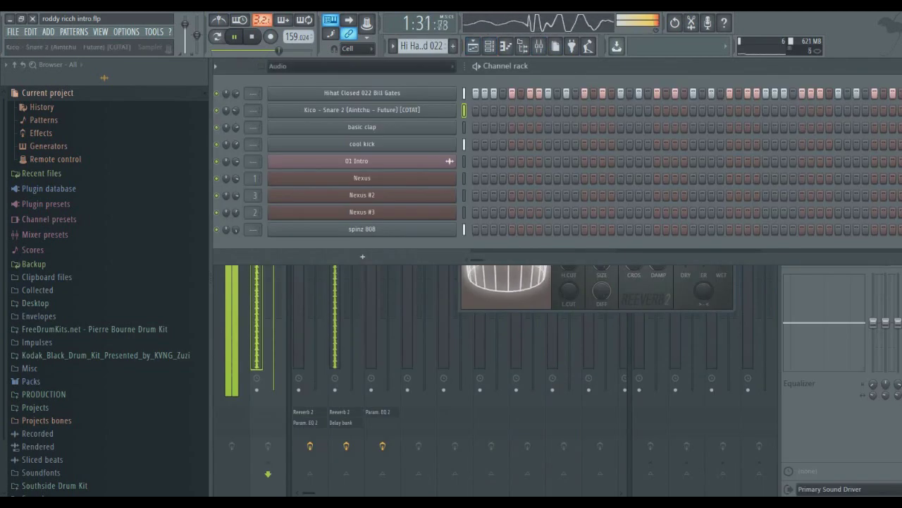
pyautogui.click(361, 93)
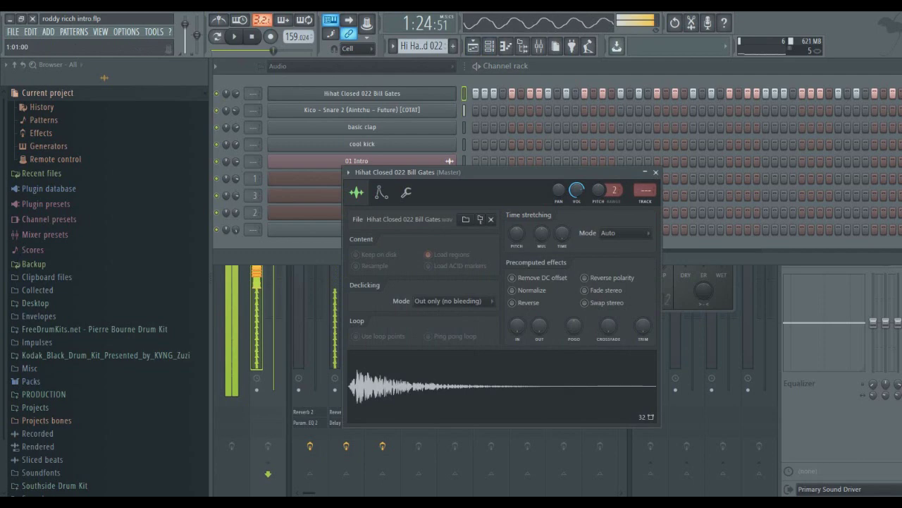
pyautogui.click(656, 172)
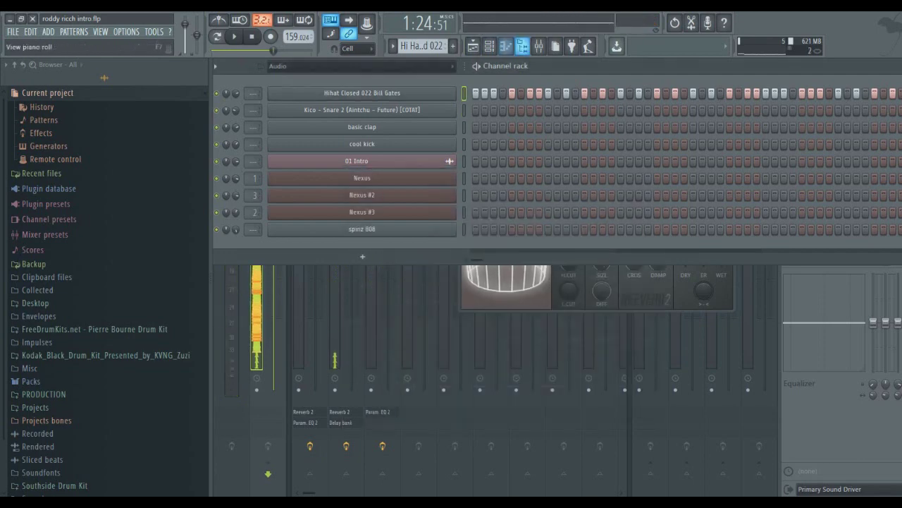
pyautogui.click(473, 46)
pyautogui.press('space')
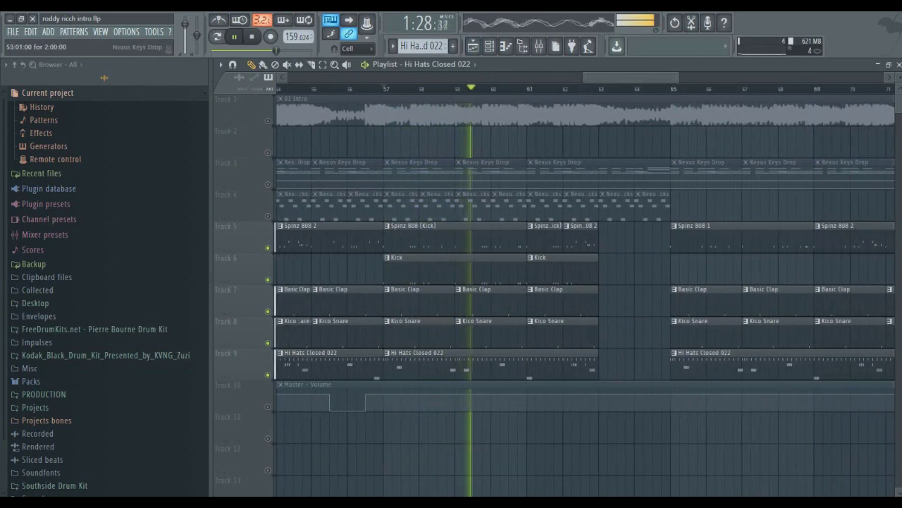
pyautogui.press('space')
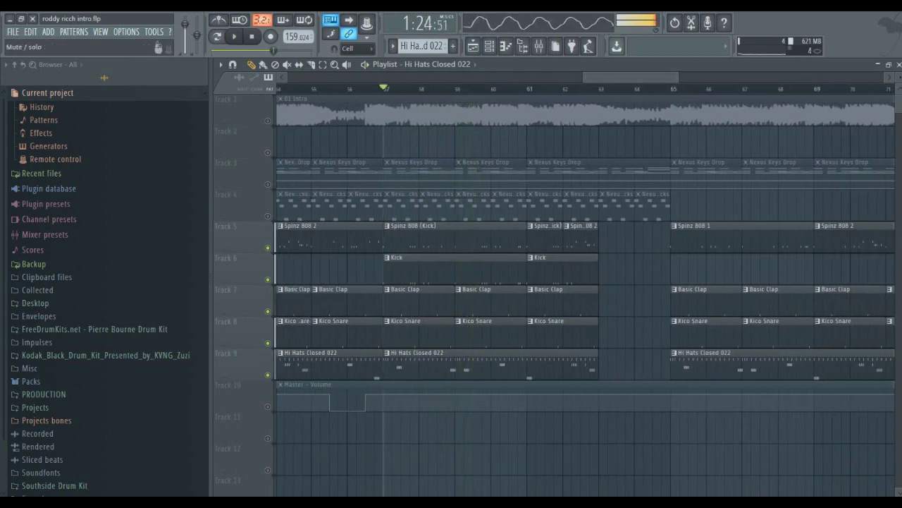
# Review the drum arrangement, and play the drop from bar 57 with Tracks 3 and 4 unmuted alongside the drums.
pyautogui.hscroll(10, 585, 282)
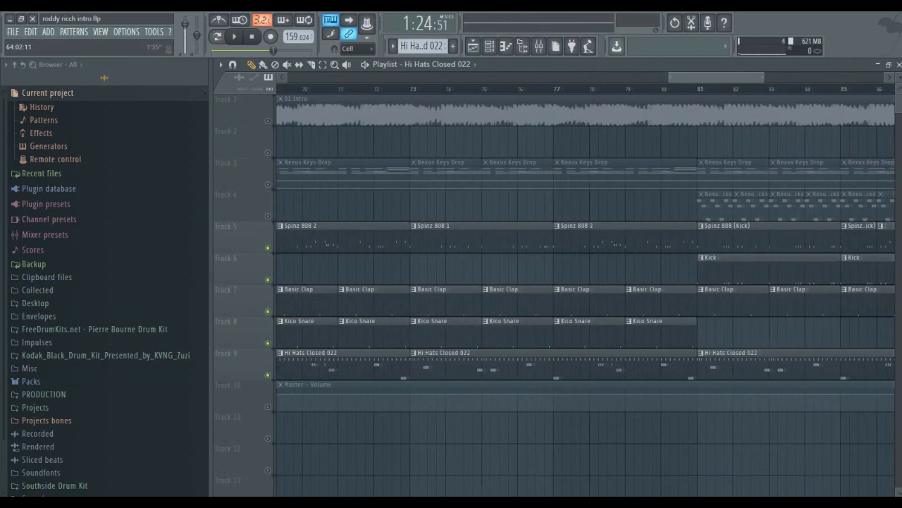
pyautogui.hscroll(-10, 585, 282)
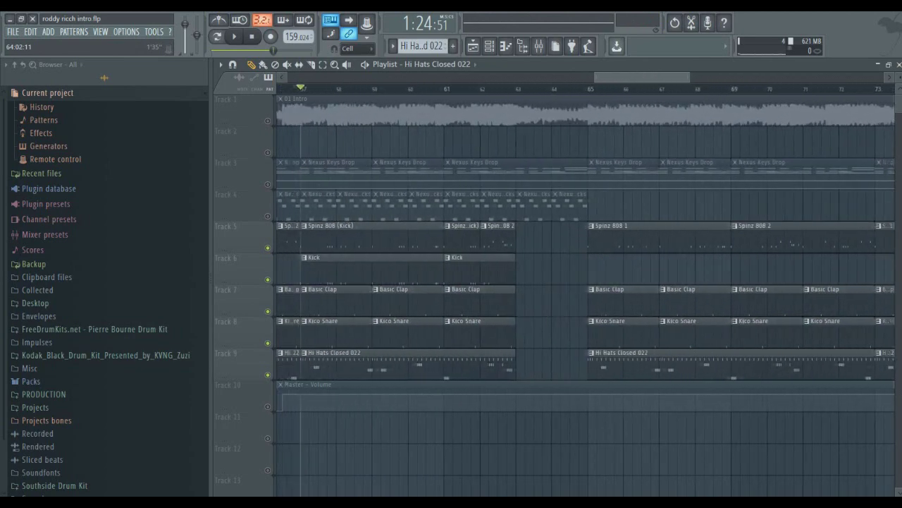
pyautogui.scroll(3, 585, 282)
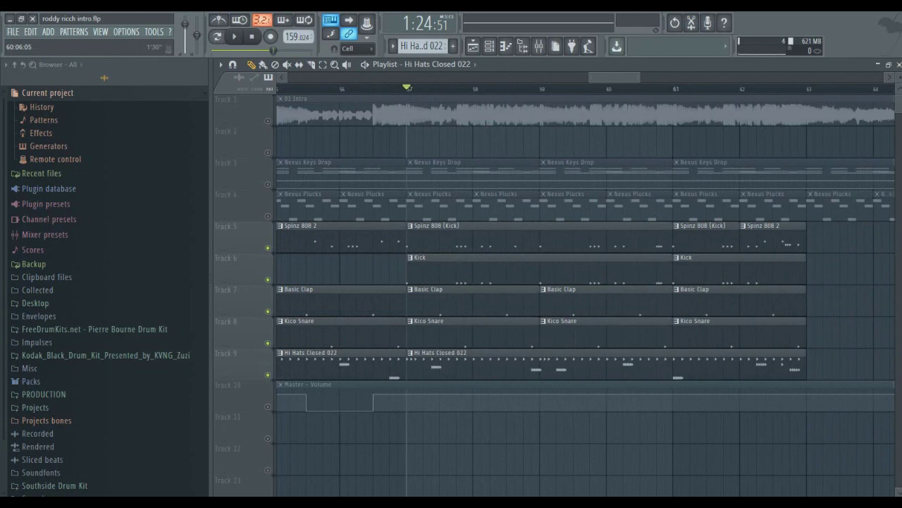
pyautogui.press('space')
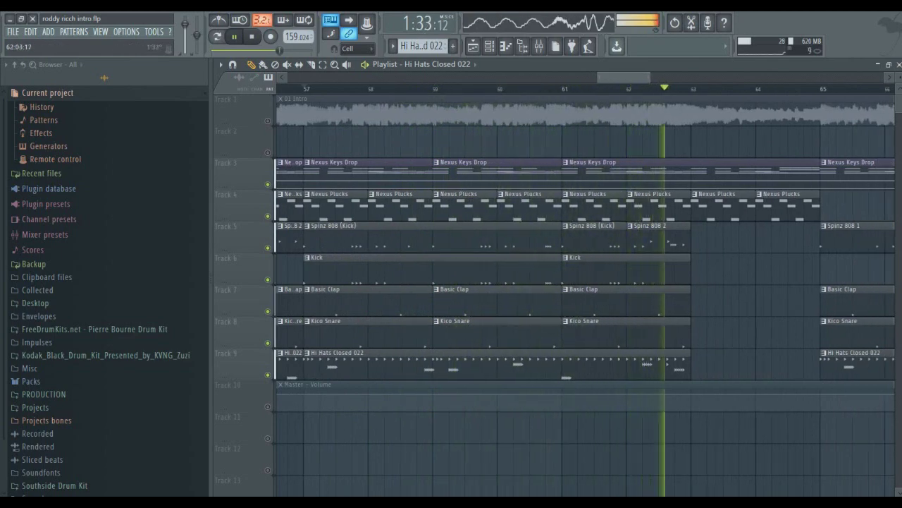
pyautogui.scroll(-5, 585, 282)
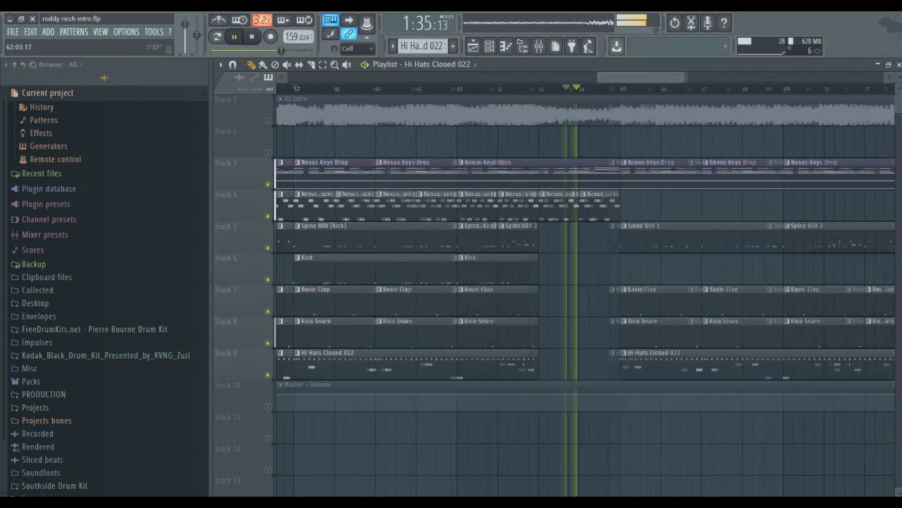
pyautogui.press('space')
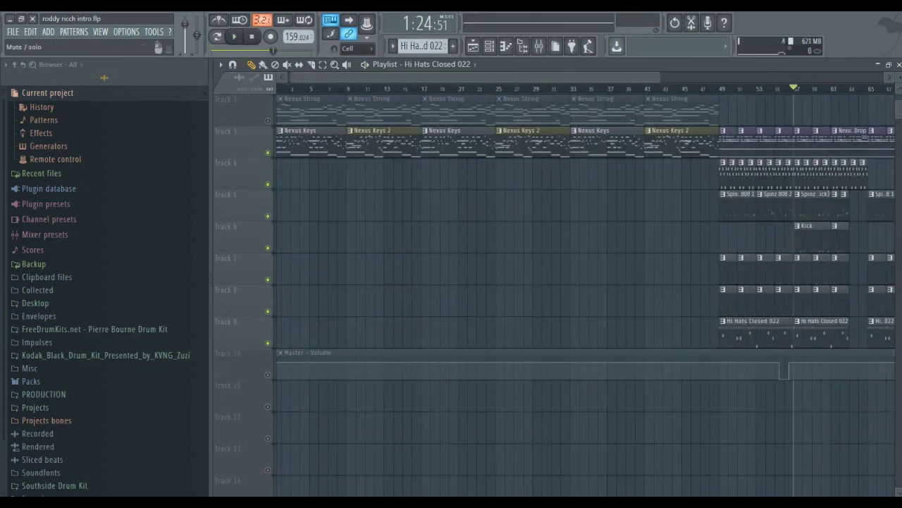
# Solo the Master - Volume automation on Track 10, and show the Master fader's automation options in the mixer.
pyautogui.click(784, 366)
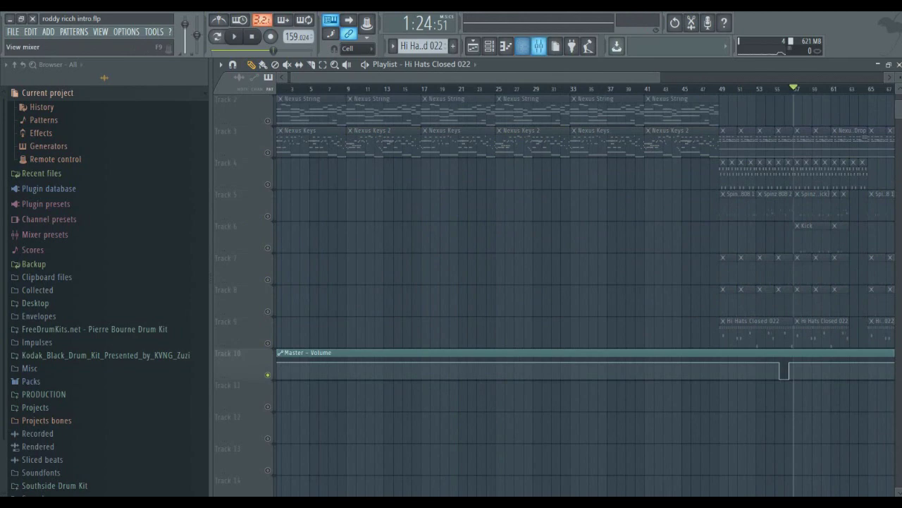
pyautogui.press('F9')
pyautogui.rightClick(274, 182)
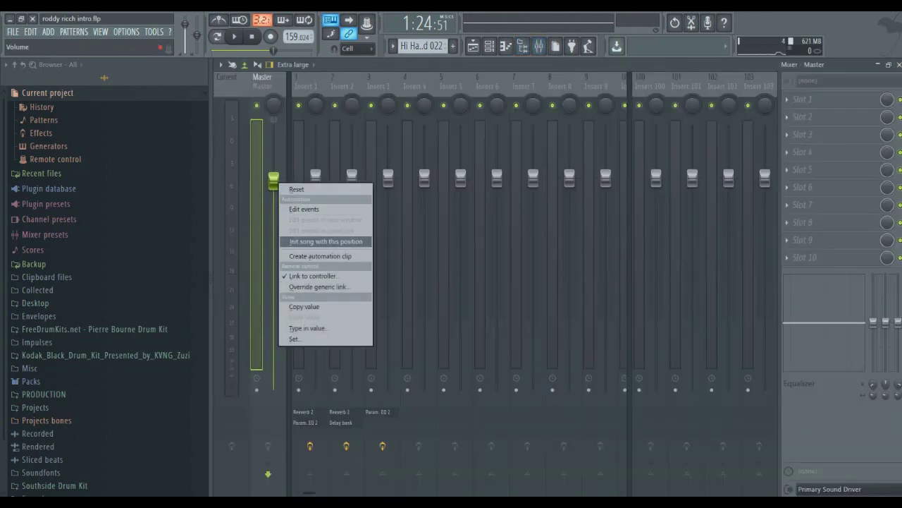
pyautogui.click(326, 241)
pyautogui.press('F9')
# Solo the 01 Intro audio on Track 1, and play its quiet section around bars 55 and 56 against the volume dip.
pyautogui.scroll(5, 867, 282)
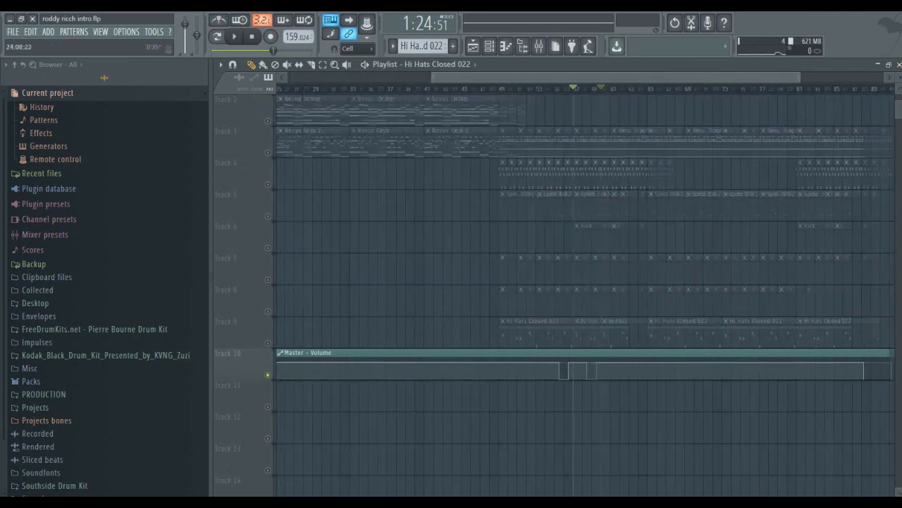
pyautogui.scroll(3, 585, 282)
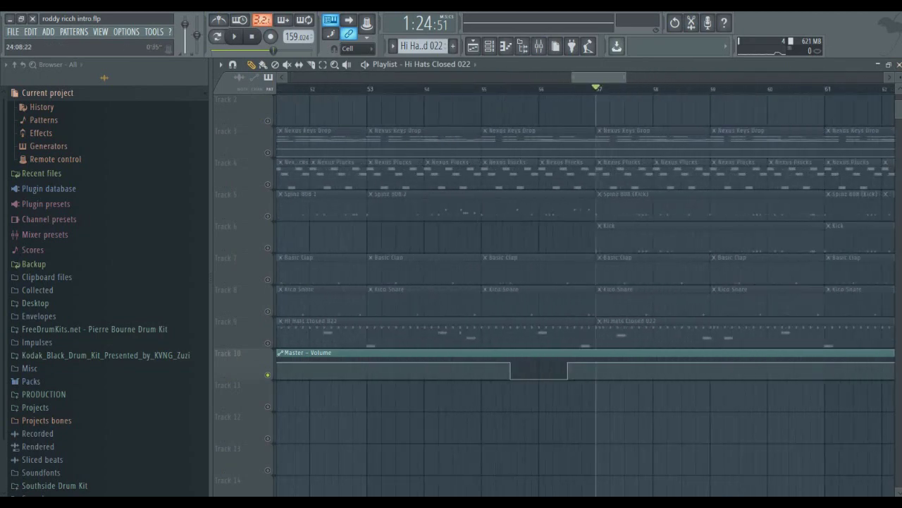
pyautogui.scroll(1, 585, 282)
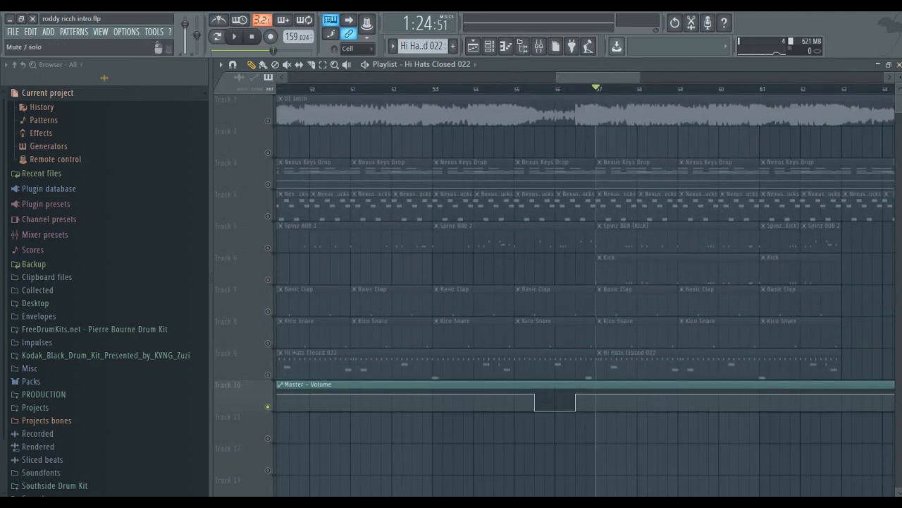
pyautogui.click(386, 113)
pyautogui.press('space')
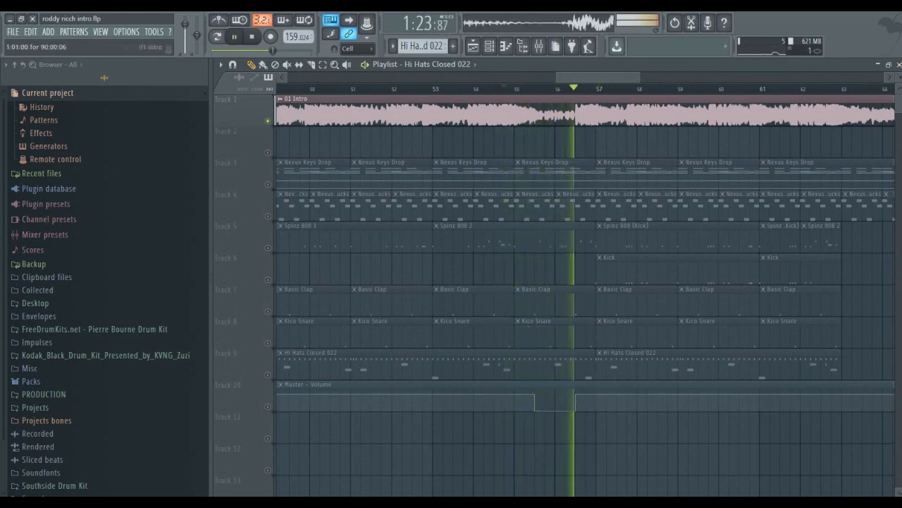
pyautogui.press('space')
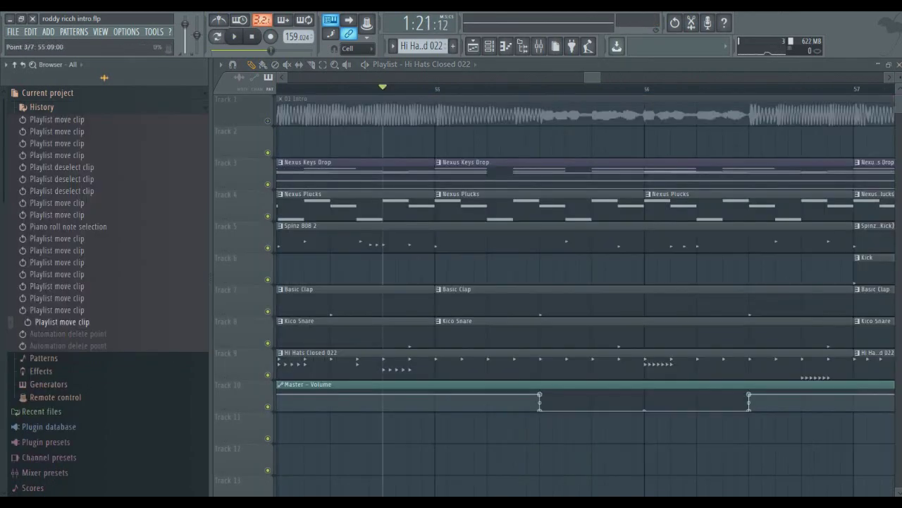
# Delete the 0% points at 55:09:00 and 56:09:00 from the Master - Volume automation to flatten the dip.
pyautogui.rightClick(540, 393)
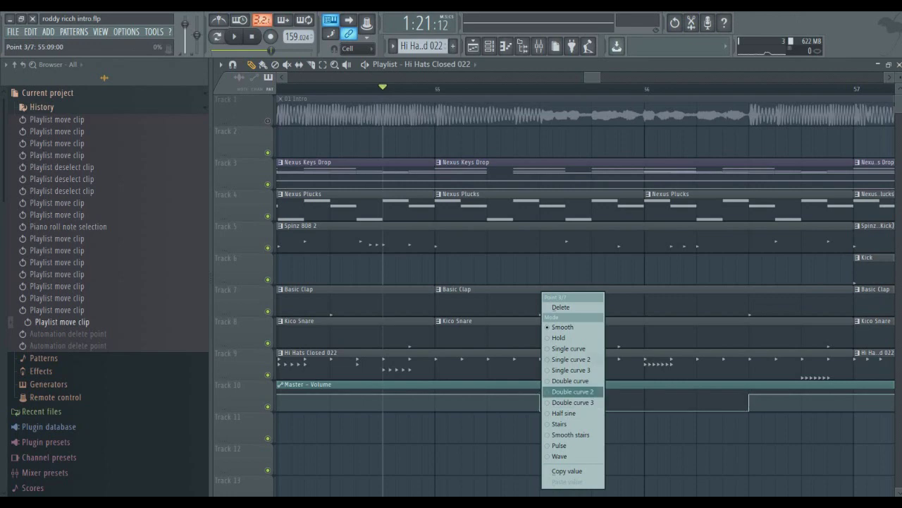
pyautogui.click(562, 307)
pyautogui.rightClick(749, 393)
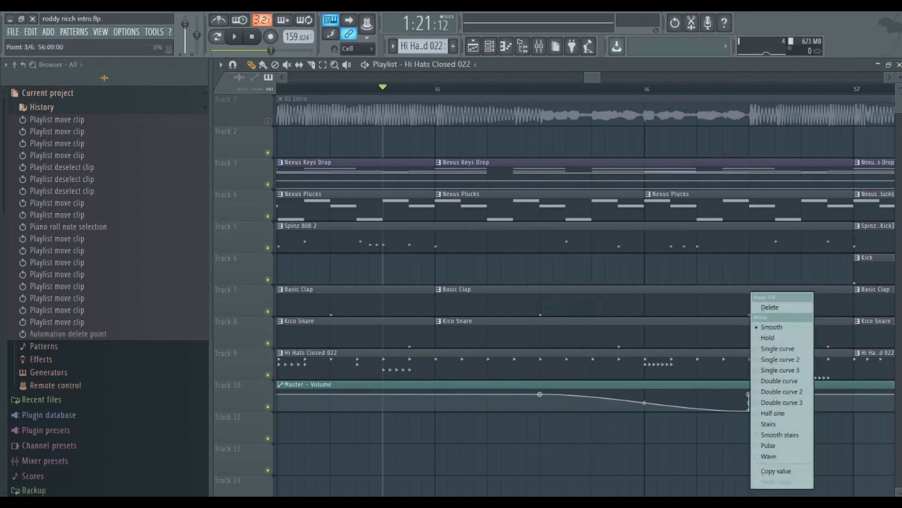
pyautogui.click(770, 307)
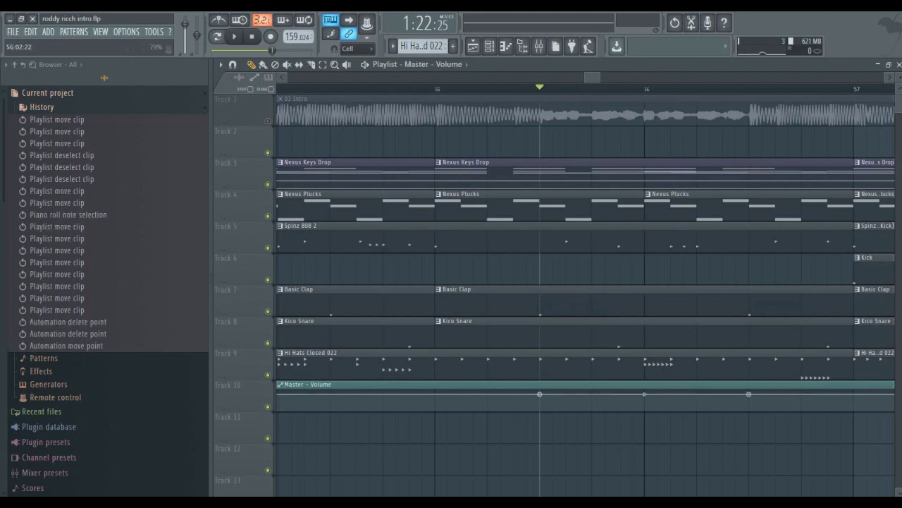
# Rebuild the Master - Volume dip to 0% between 55:09:00 and 56:09:00, and play through it.
pyautogui.click(540, 409)
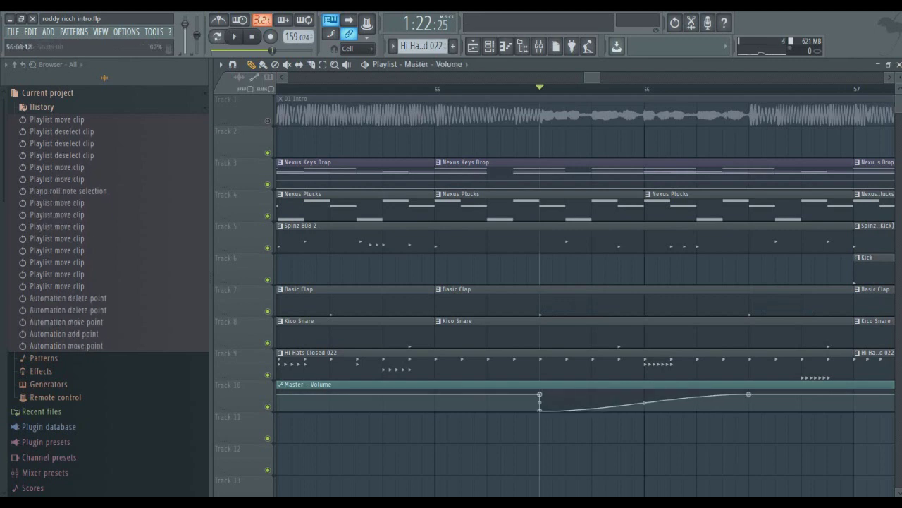
pyautogui.click(749, 409)
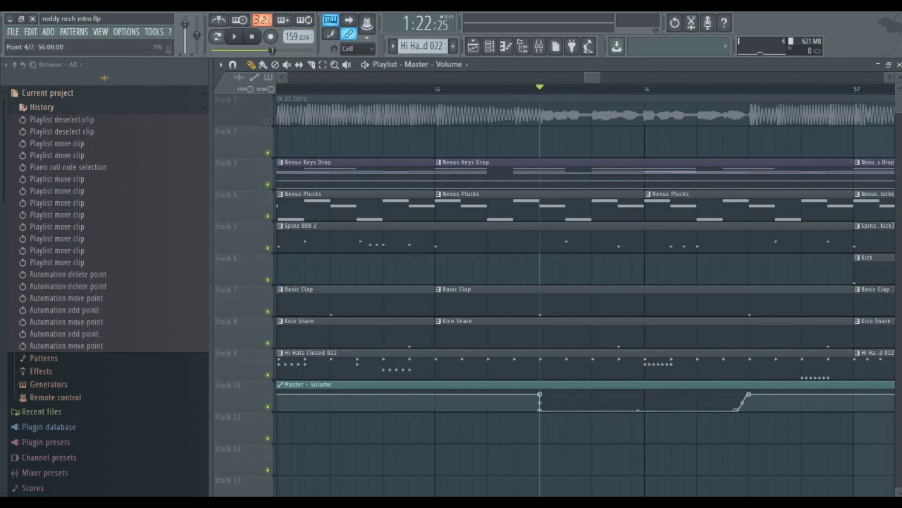
pyautogui.press('space')
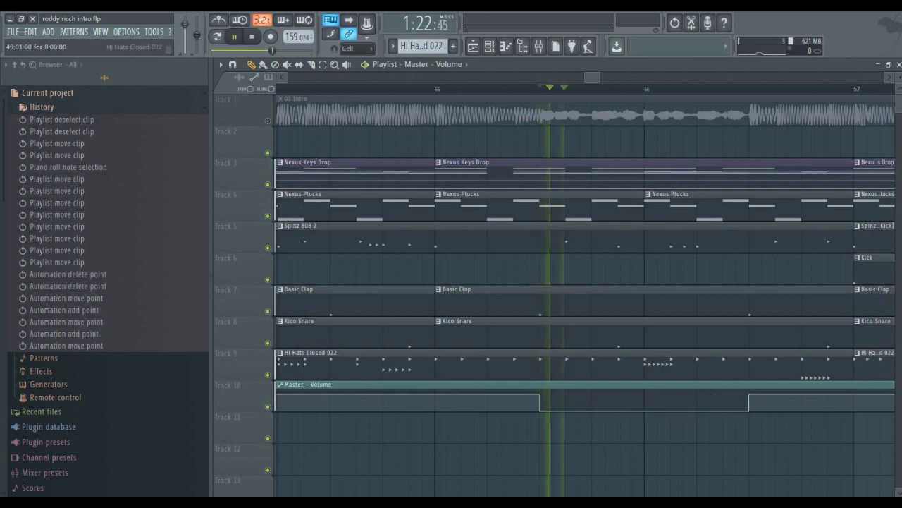
pyautogui.press('space')
pyautogui.press('space')
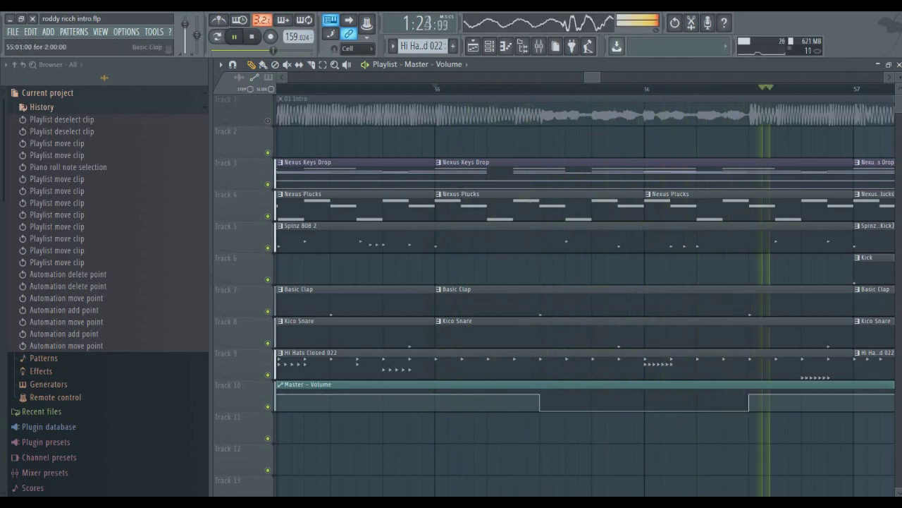
# Compare the song's ending from bar 87 by playing the soloed 01 Intro audio and the remade tracks with the volume cut.
pyautogui.scroll(-5, 585, 282)
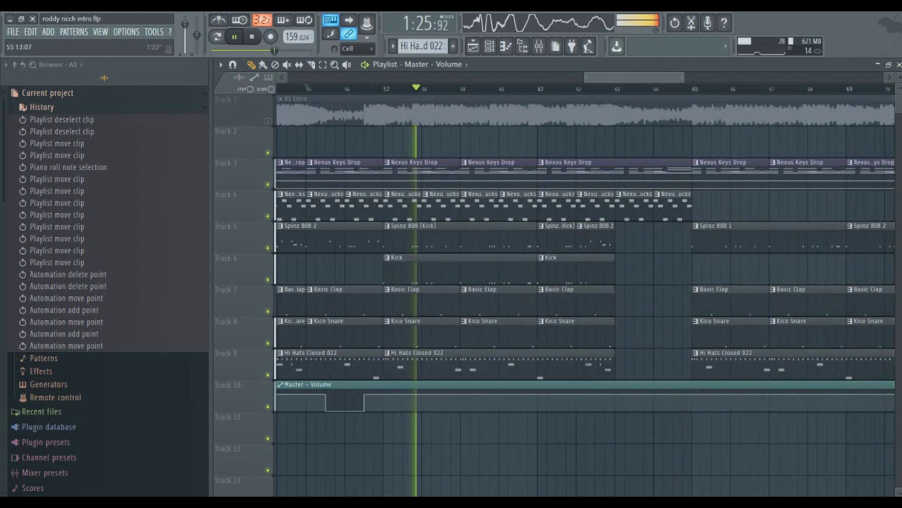
pyautogui.hscroll(2, 585, 282)
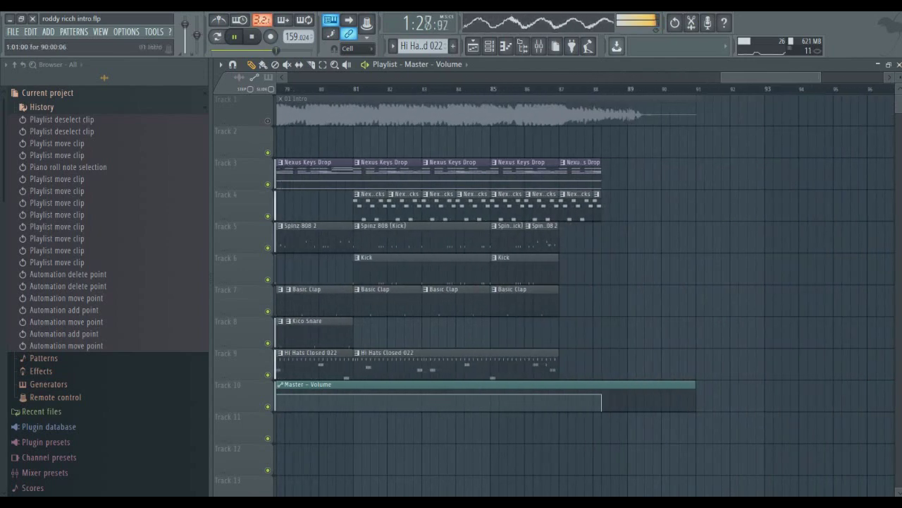
pyautogui.press('space')
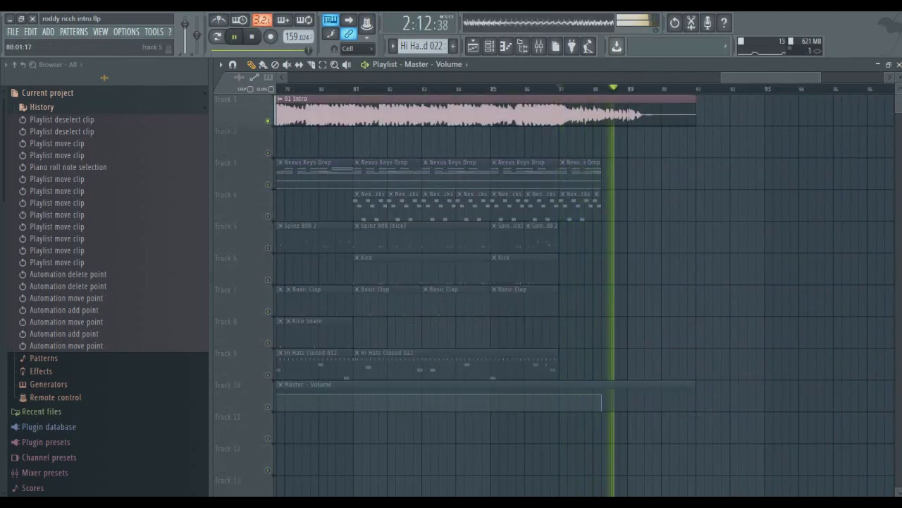
pyautogui.press('space')
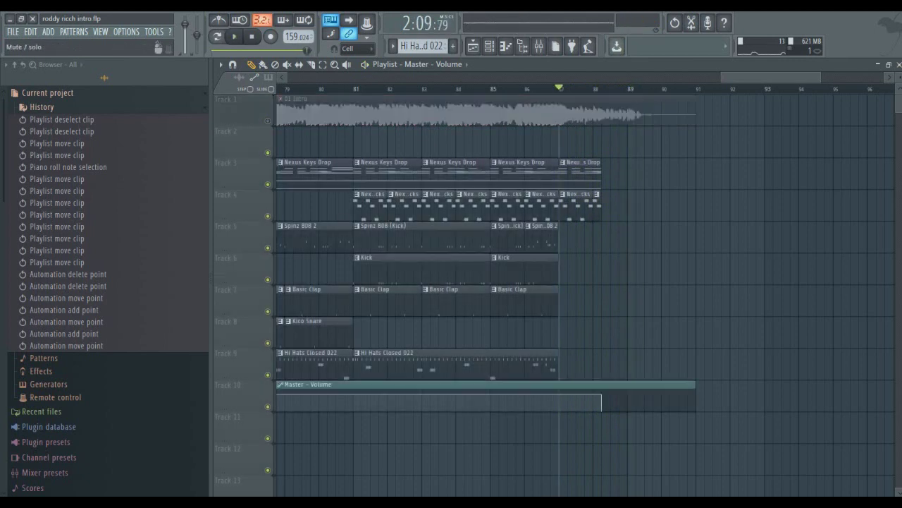
pyautogui.press('space')
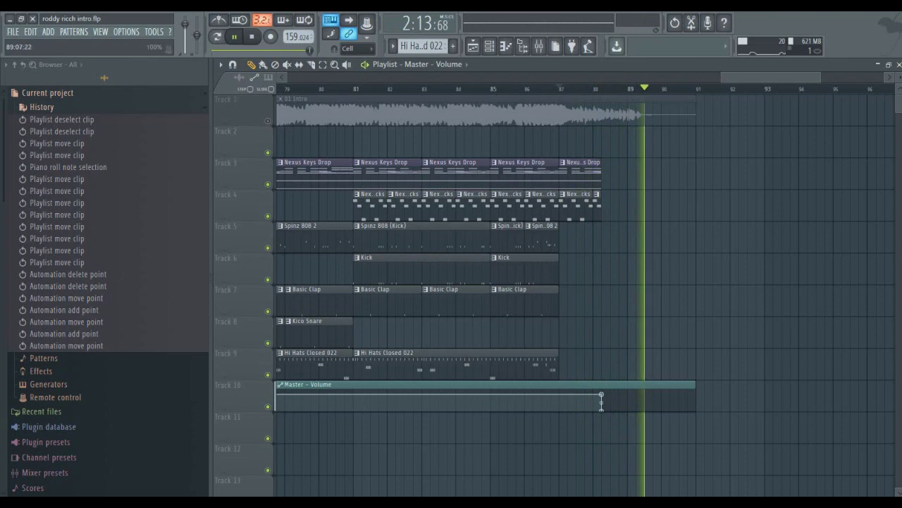
pyautogui.press('space')
# Play the complete remade beat with Tracks 2 to 10 active and the 01 Intro audio muted.
pyautogui.press('pagedown')
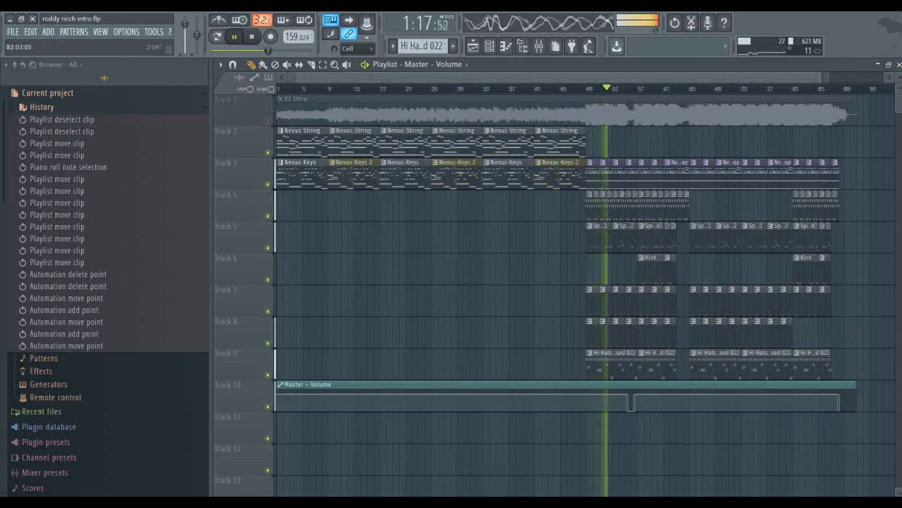
pyautogui.scroll(3, 846, 282)
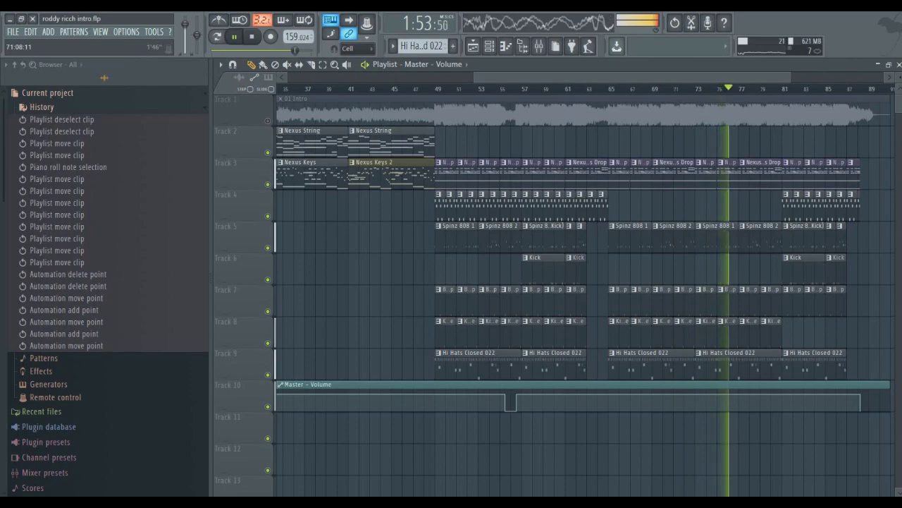
pyautogui.scroll(2, 750, 282)
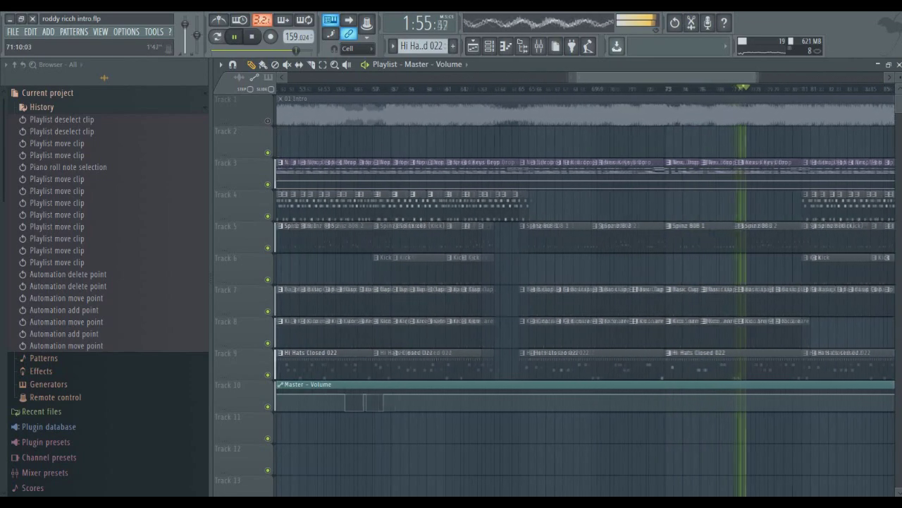
# Follow the playback through the arrangement's closing section around bars 77 to 88, and bring the whole playlist from bar 1 into view.
pyautogui.scroll(1, 750, 282)
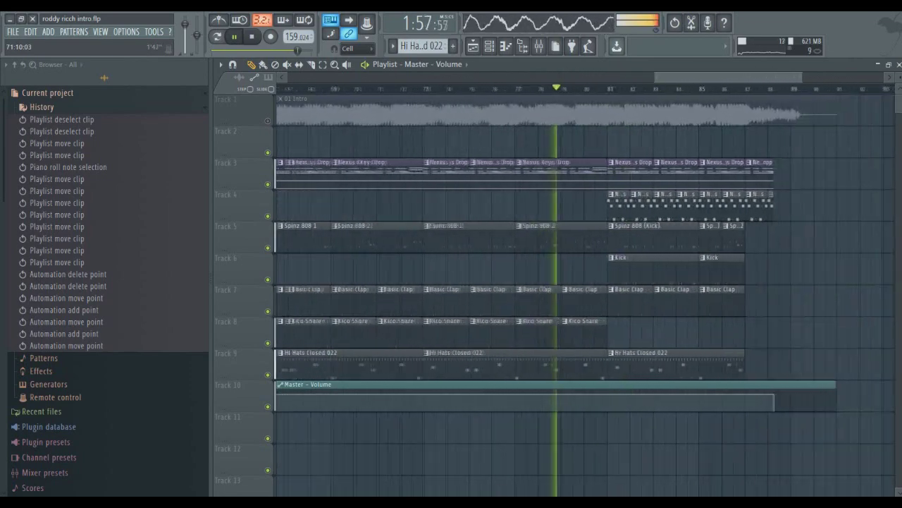
pyautogui.scroll(1, 750, 282)
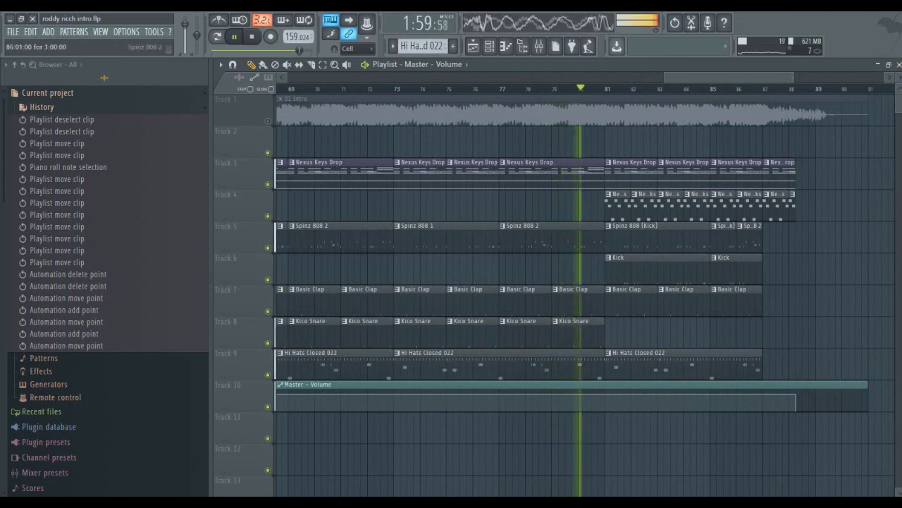
pyautogui.scroll(1, 750, 282)
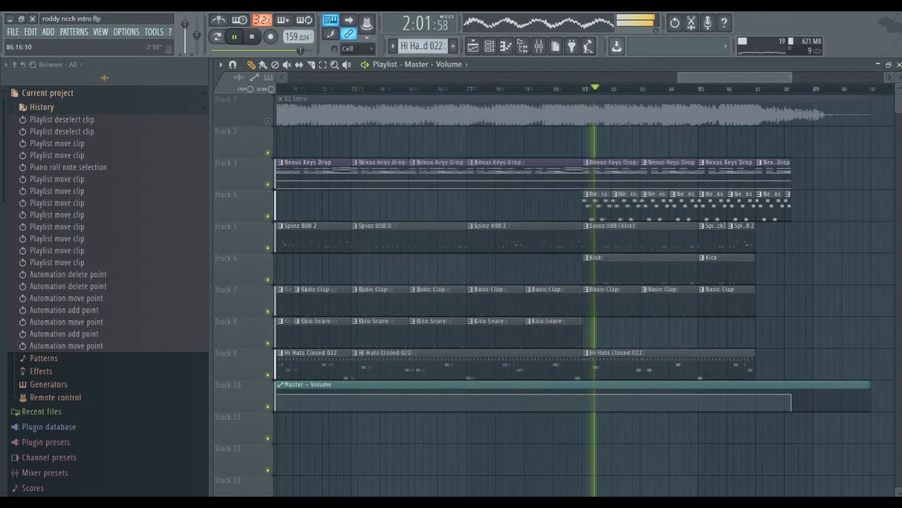
pyautogui.scroll(1, 751, 282)
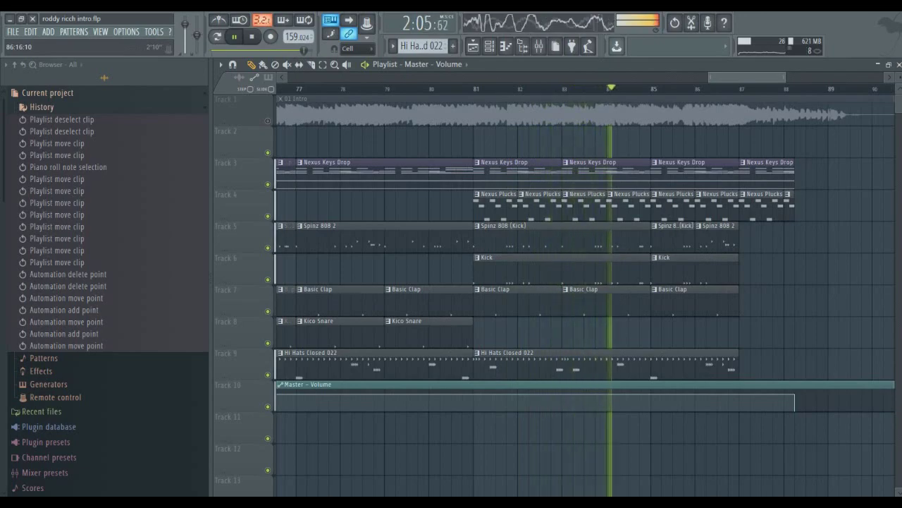
pyautogui.scroll(-3, 750, 282)
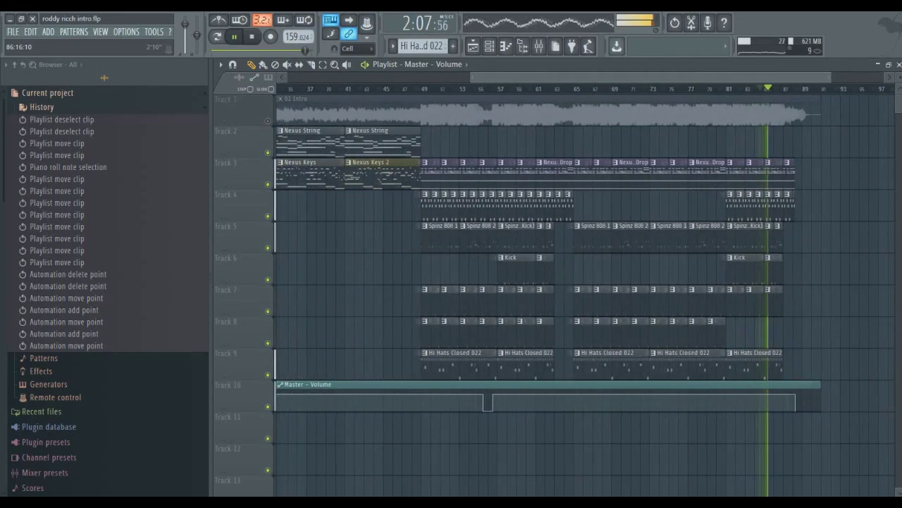
pyautogui.scroll(-3, 750, 282)
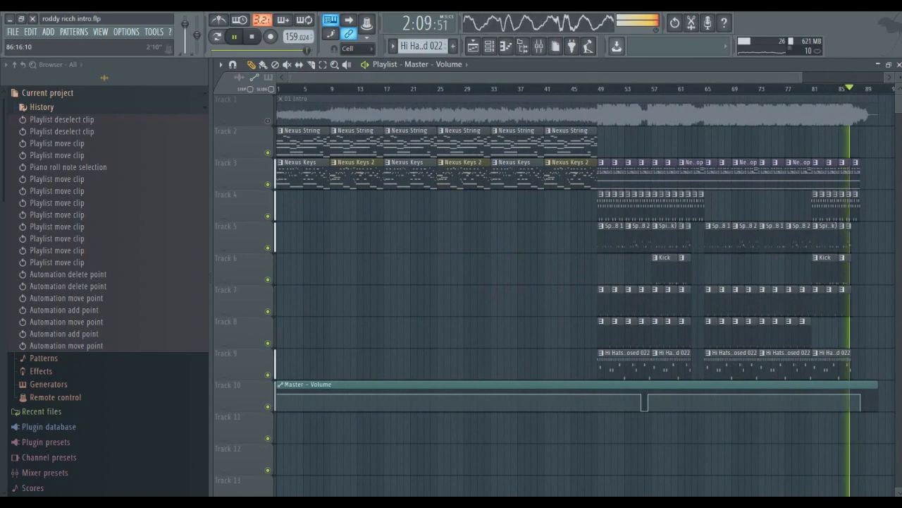